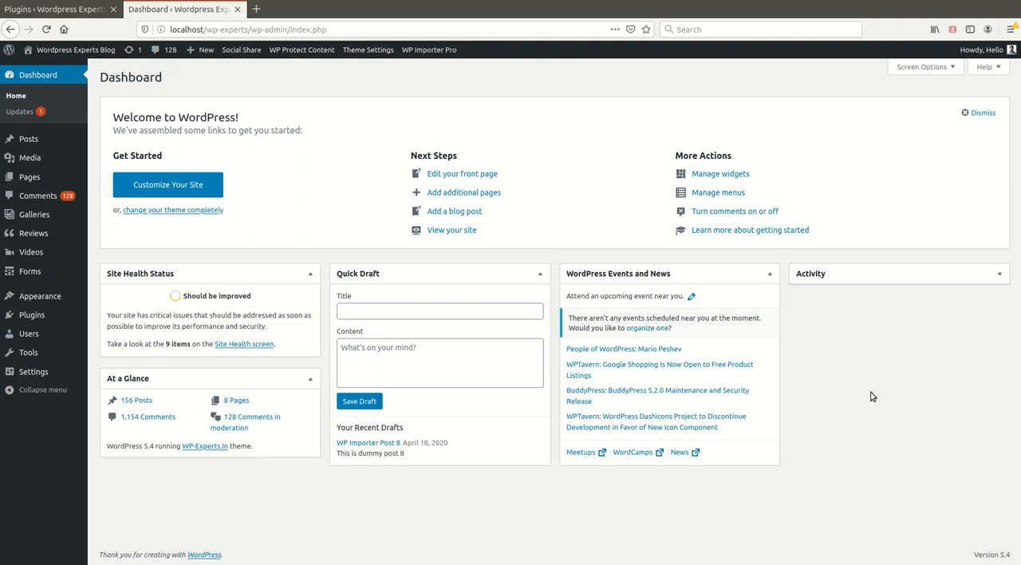
Go to adding new plugins and search the plugin directory for "wp categories widget"
{"action": "left_click", "coordinate": [35, 316]}
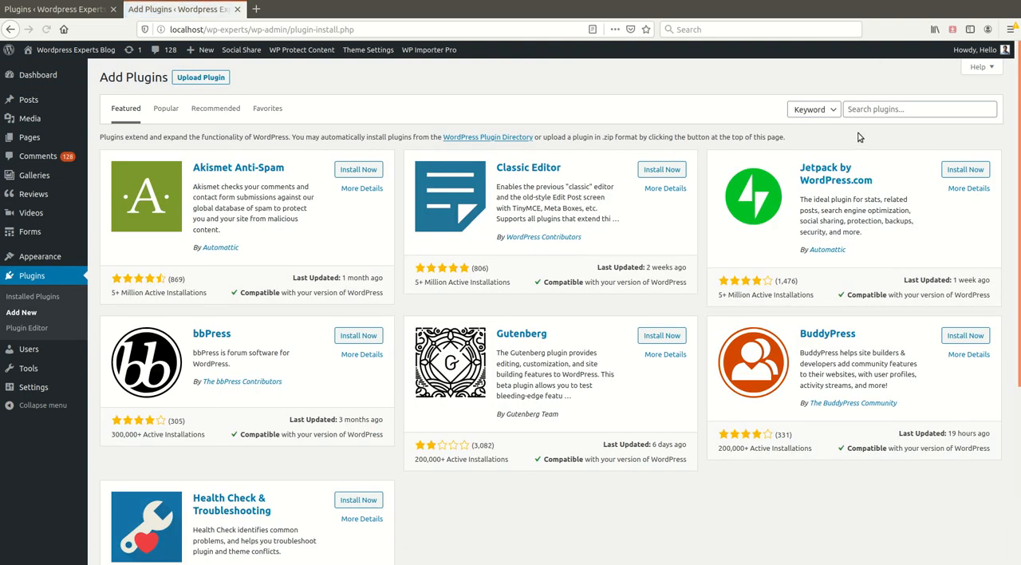
{"action": "left_click", "coordinate": [881, 113]}
{"action": "type", "text": "w"}
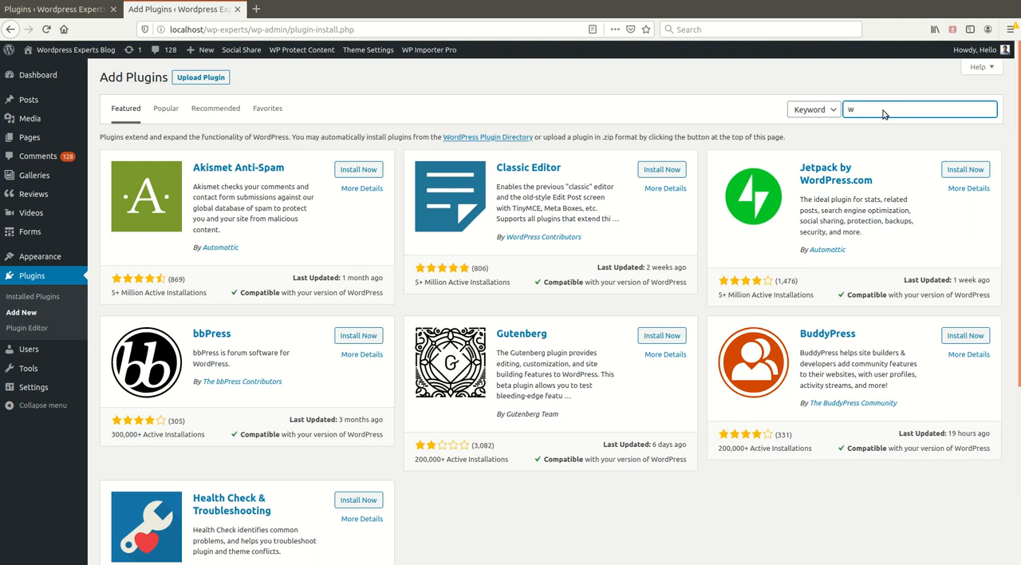
{"action": "type", "text": "p categories widget"}
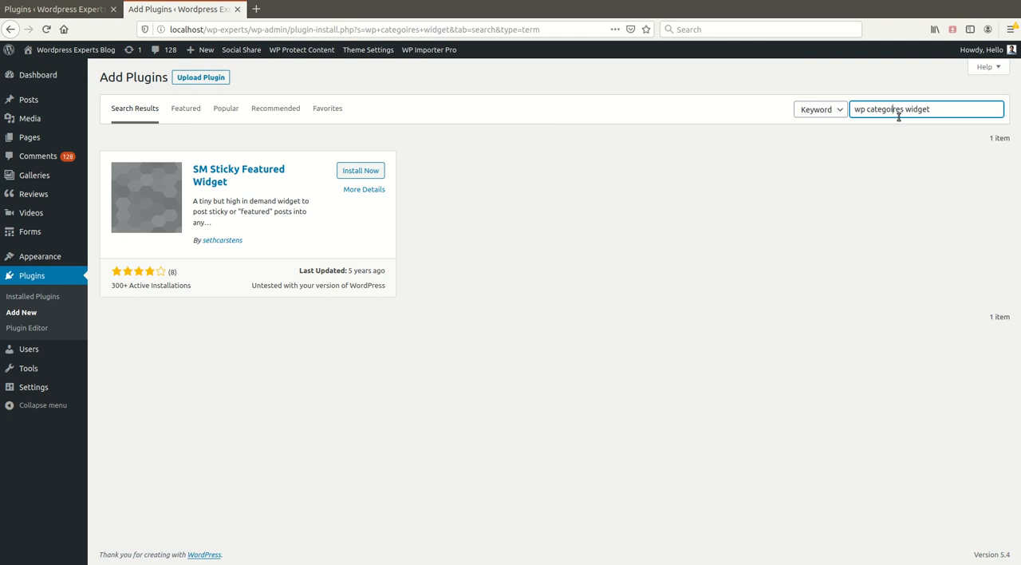
{"action": "key", "text": "BackSpace"}
{"action": "type", "text": "i"}
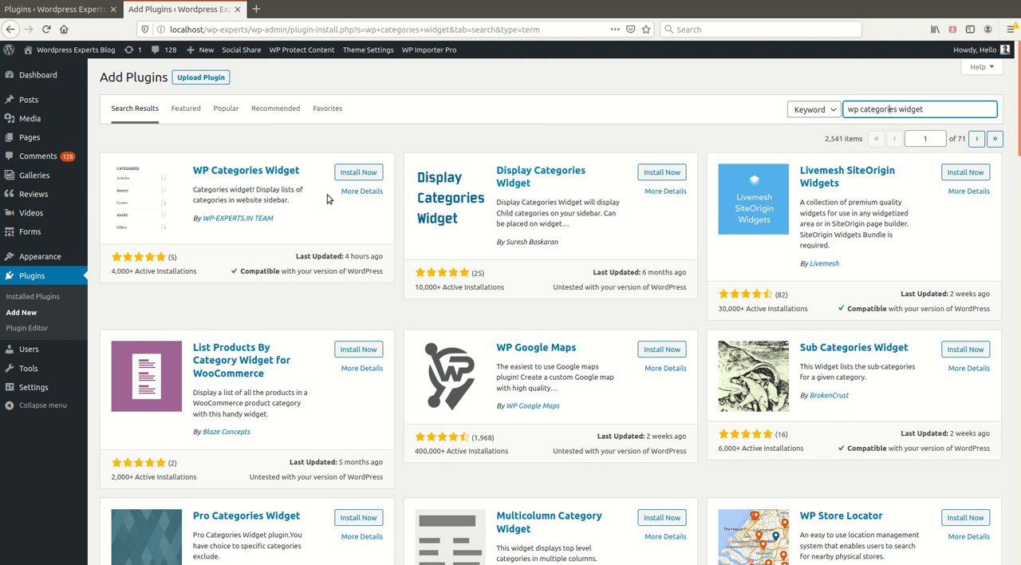
Review the WP Categories Widget plugin's details, active installations and five-star reviews, and return to the details
{"action": "left_click", "coordinate": [360, 192]}
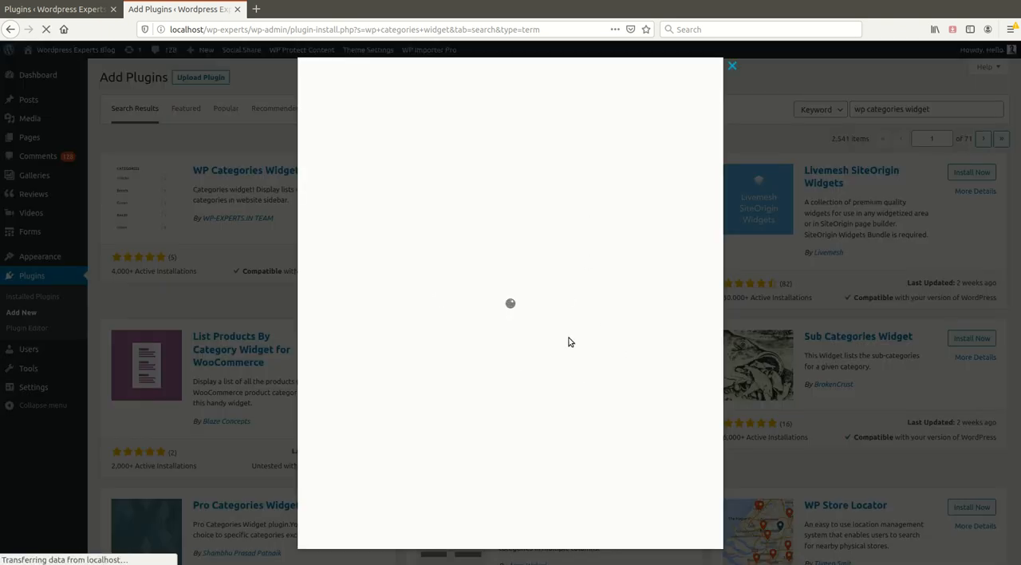
{"action": "scroll", "coordinate": [510, 359], "scroll_direction": "down", "scroll_amount": 1}
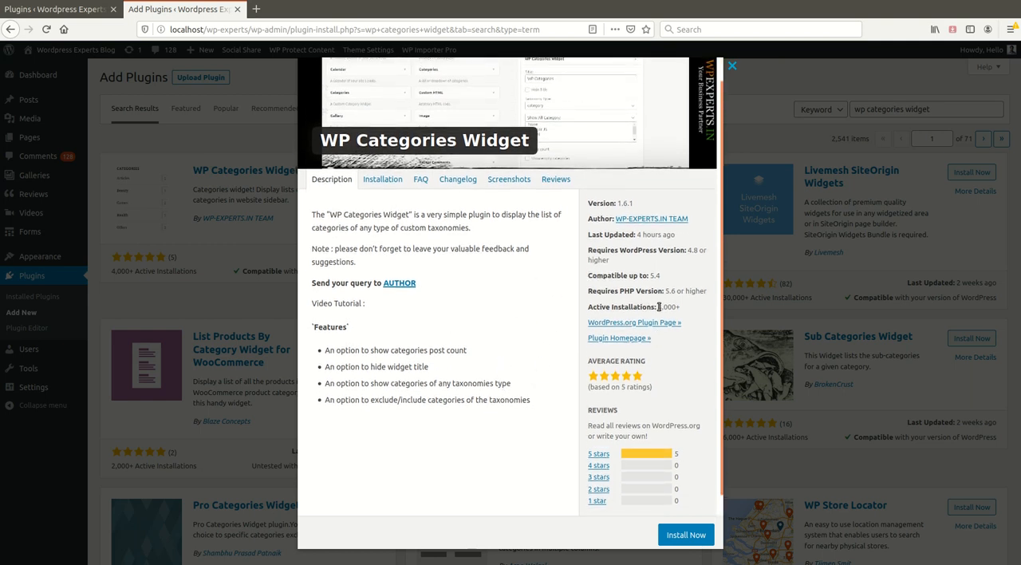
{"action": "left_click_drag", "start_coordinate": [655, 307], "coordinate": [678, 306]}
{"action": "scroll", "coordinate": [489, 326], "scroll_direction": "down", "scroll_amount": 2}
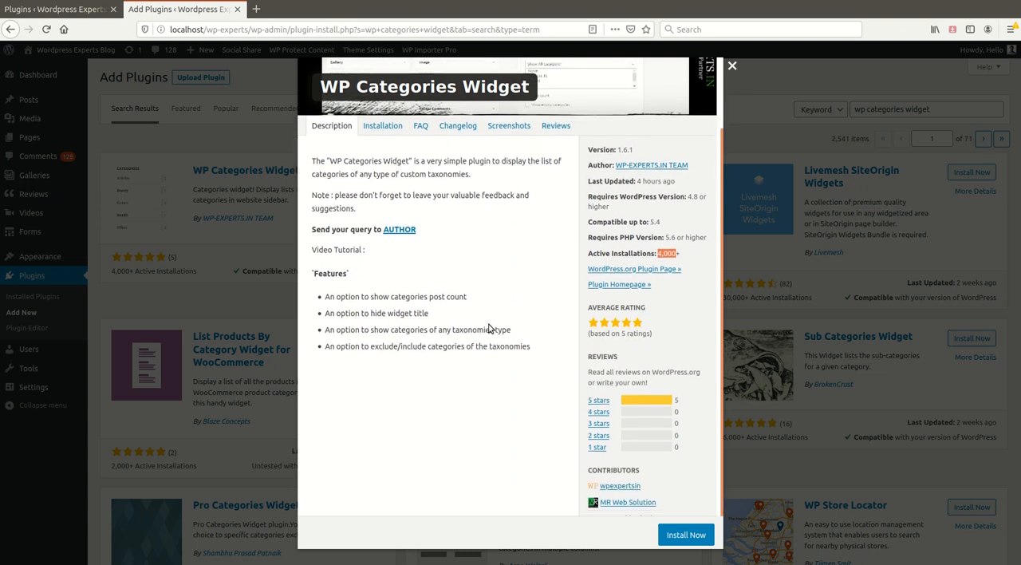
{"action": "left_click", "coordinate": [604, 396]}
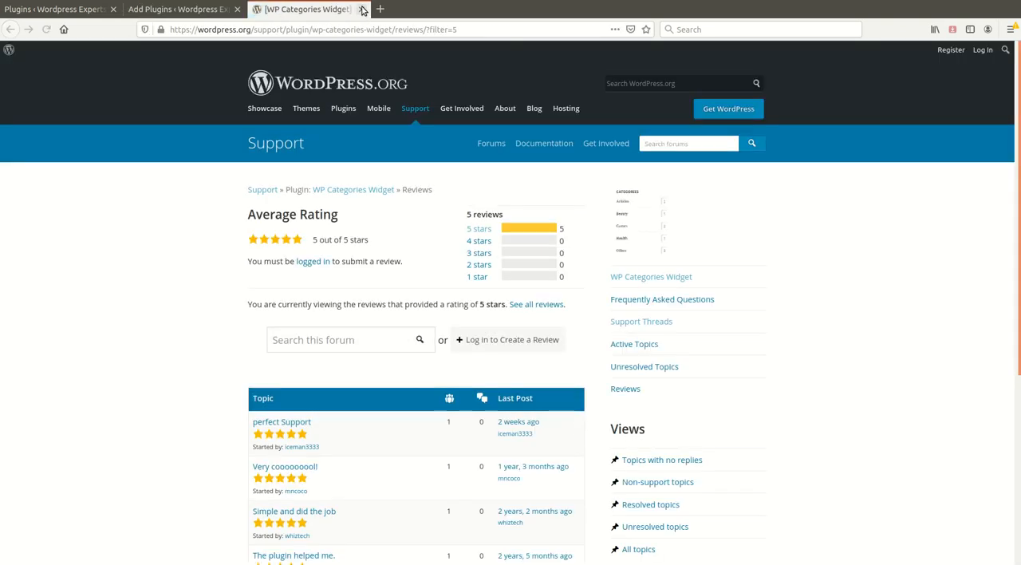
{"action": "scroll", "coordinate": [316, 354], "scroll_direction": "down", "scroll_amount": 3}
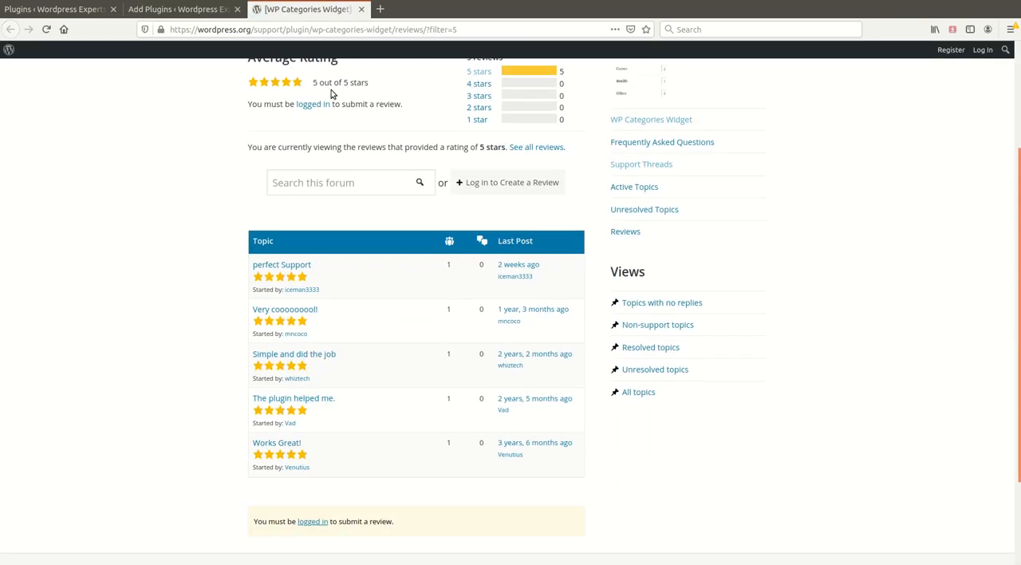
{"action": "left_click", "coordinate": [360, 10]}
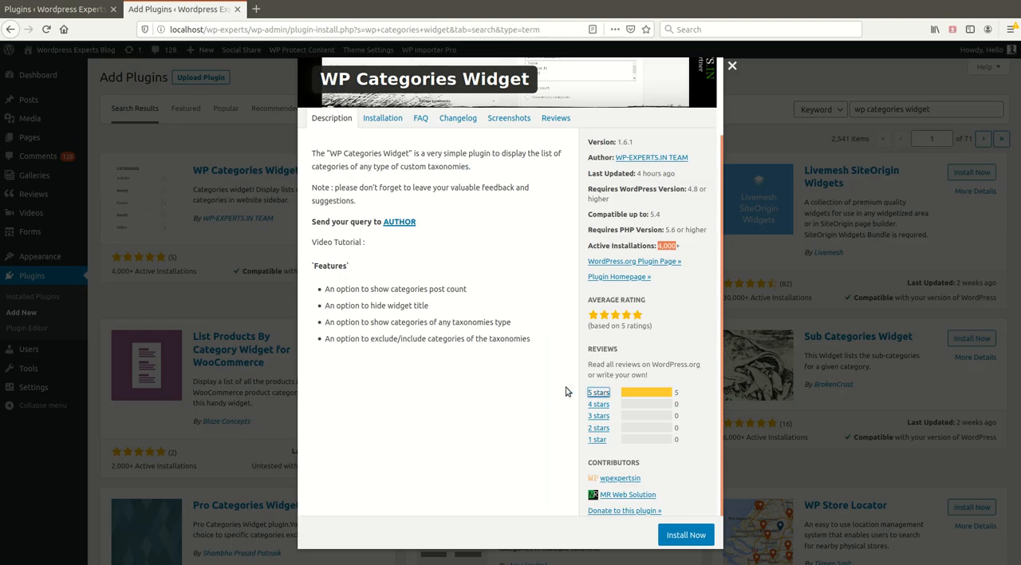
Install and activate the WP Categories Widget plugin, and open its widget settings page
{"action": "left_click", "coordinate": [684, 536]}
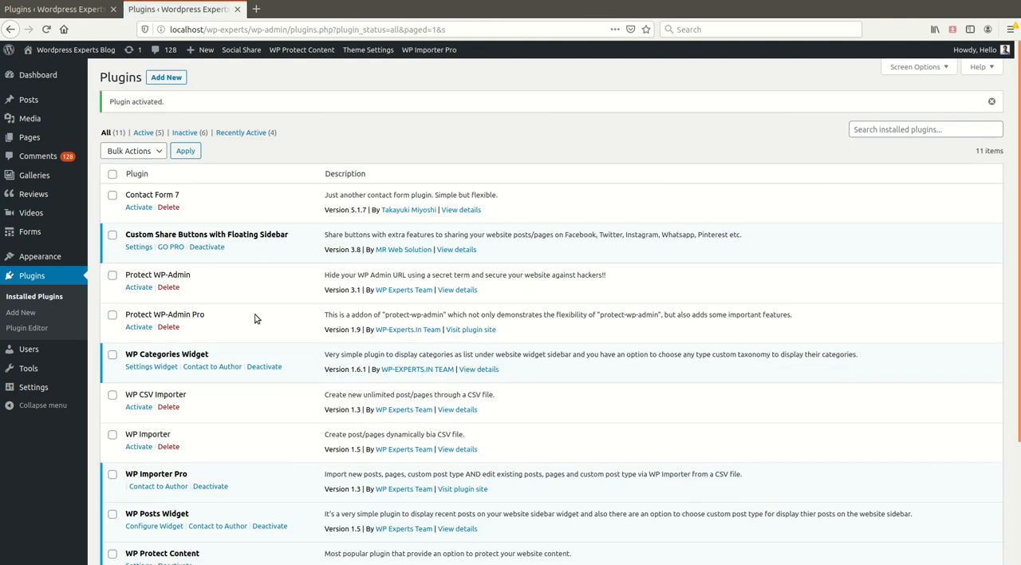
{"action": "left_click", "coordinate": [156, 367]}
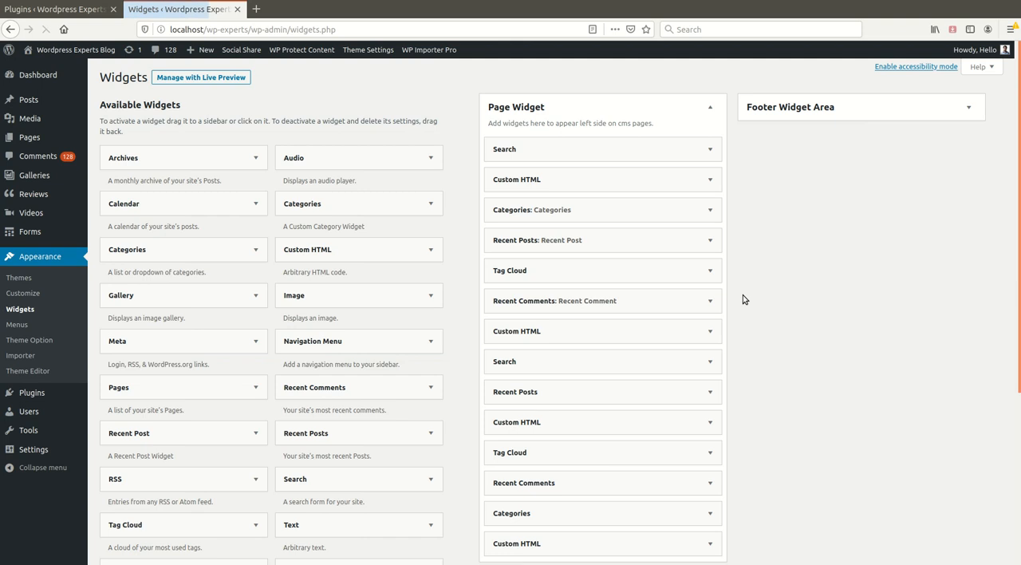
{"action": "scroll", "coordinate": [803, 362], "scroll_direction": "down", "scroll_amount": 3}
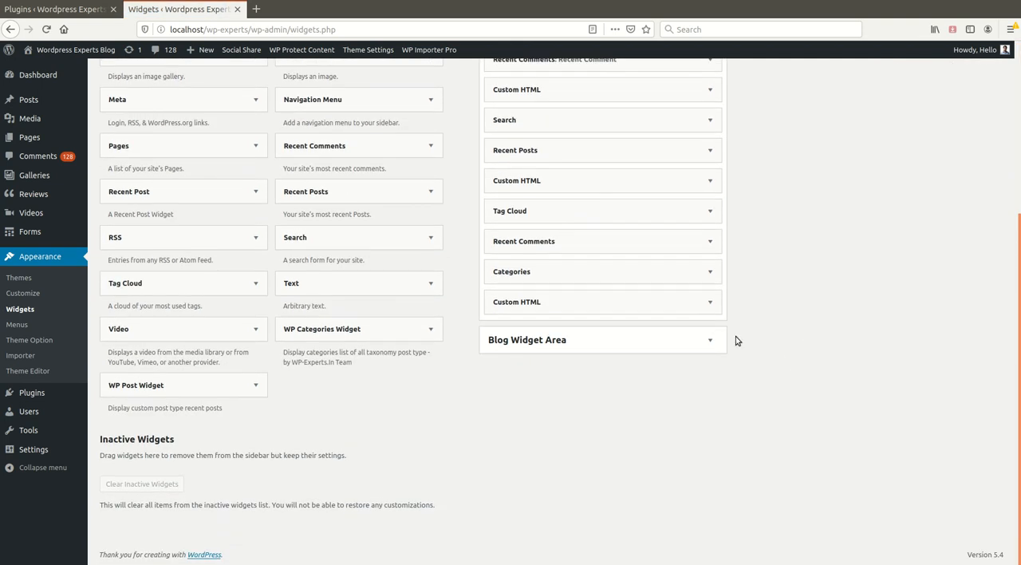
{"action": "scroll", "coordinate": [393, 364], "scroll_direction": "up", "scroll_amount": 3}
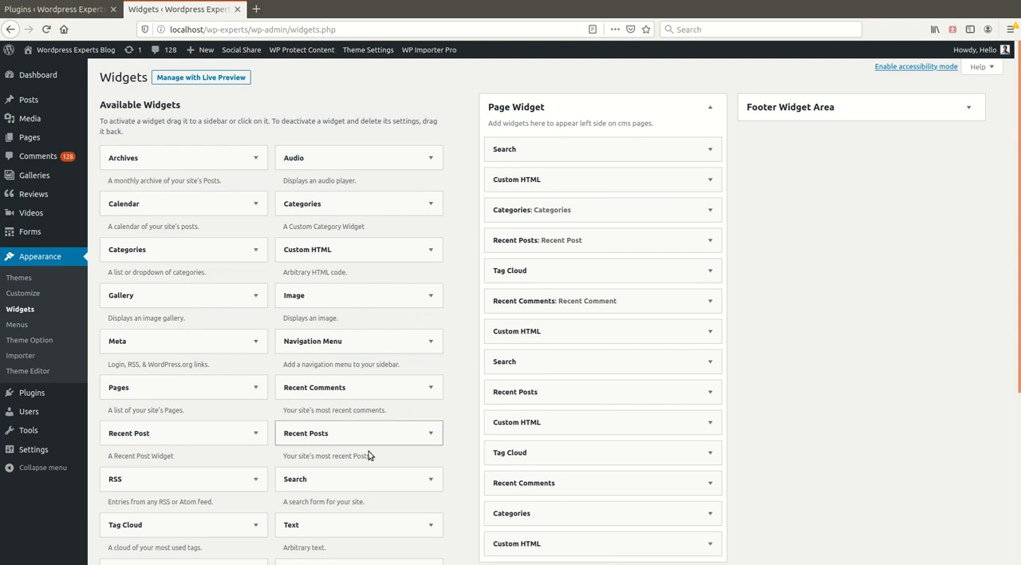
Add the WP Categories Widget to the Blog Widget Area and place it first in that area
{"action": "scroll", "coordinate": [442, 376], "scroll_direction": "down", "scroll_amount": 1}
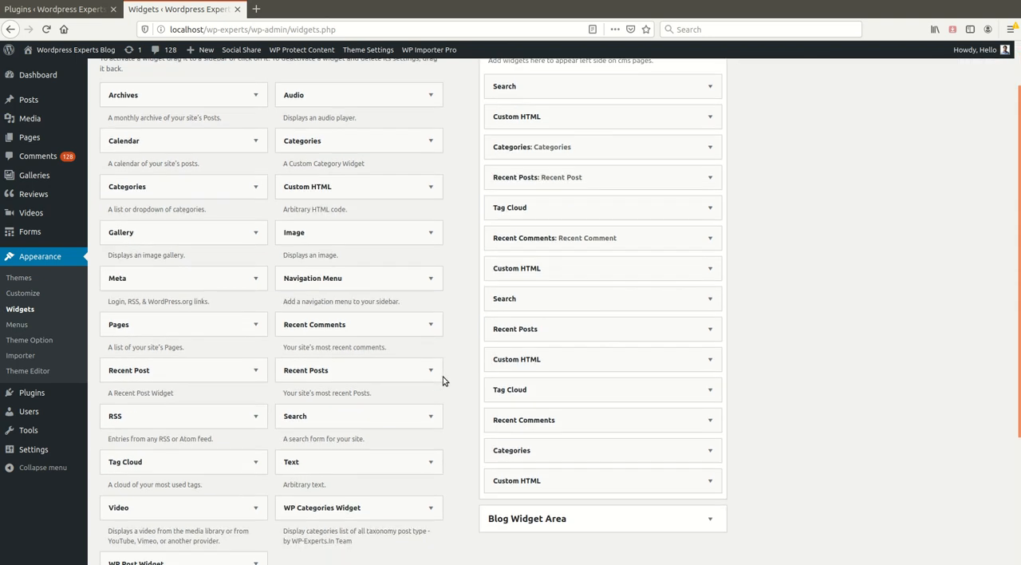
{"action": "scroll", "coordinate": [443, 381], "scroll_direction": "down", "scroll_amount": 3}
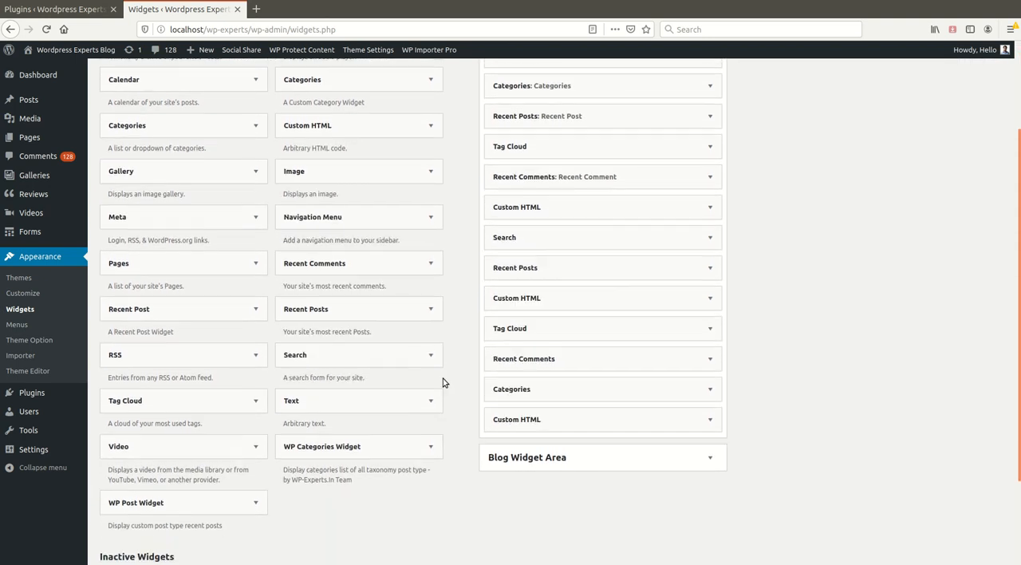
{"action": "scroll", "coordinate": [433, 398], "scroll_direction": "down", "scroll_amount": 1}
{"action": "left_click", "coordinate": [431, 329]}
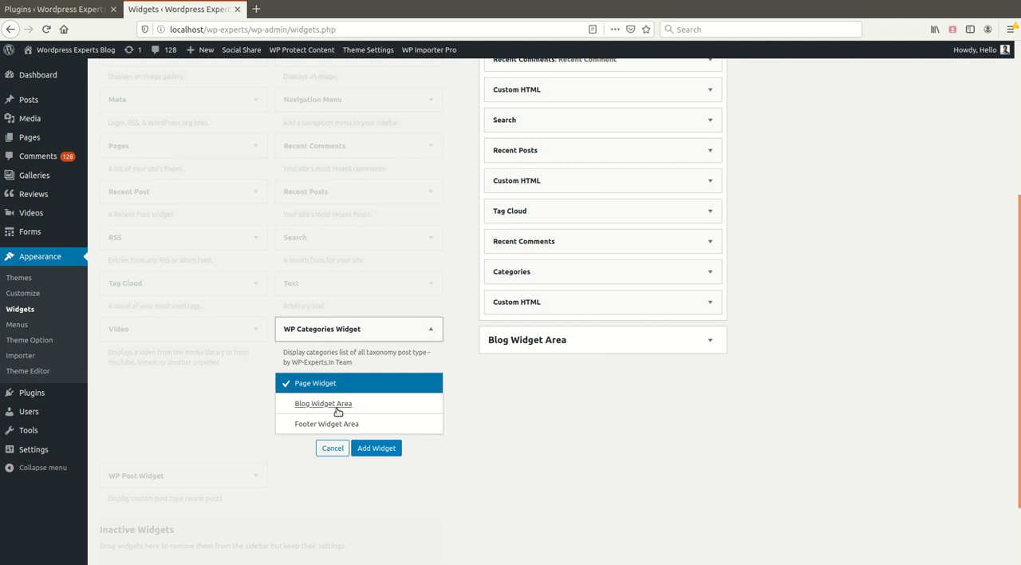
{"action": "left_click", "coordinate": [337, 404]}
{"action": "left_click", "coordinate": [376, 447]}
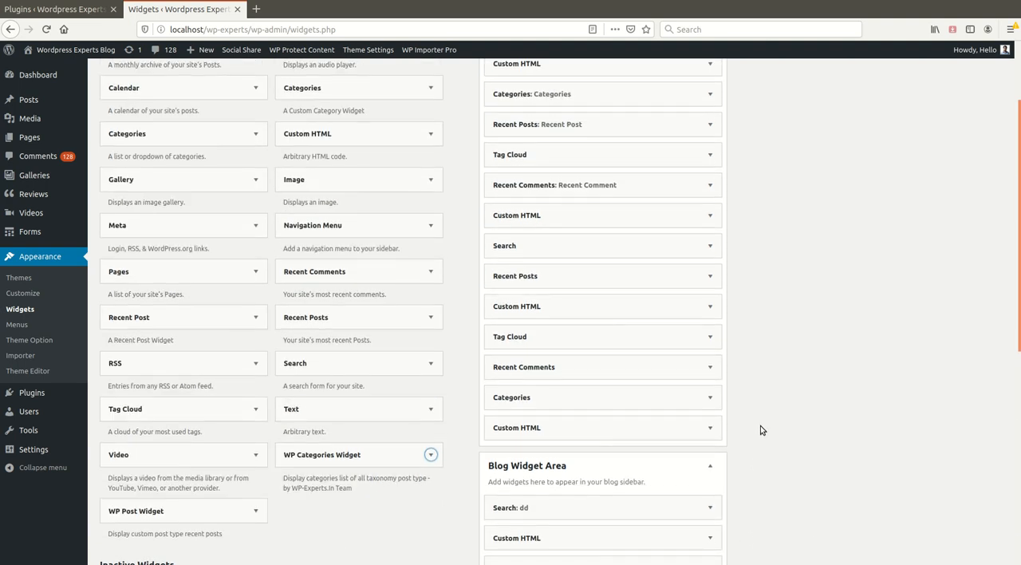
{"action": "left_click_drag", "start_coordinate": [567, 410], "coordinate": [570, 366]}
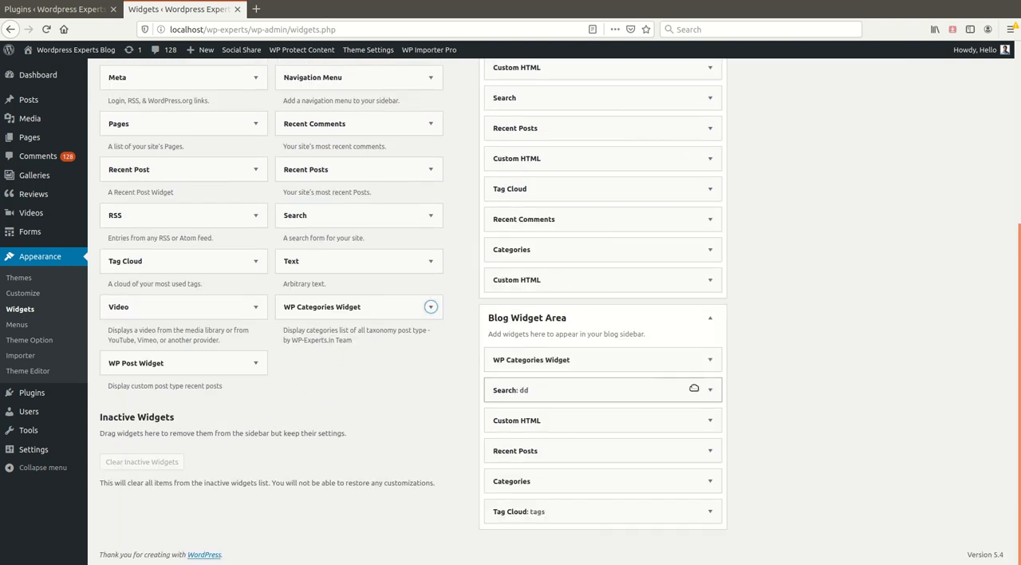
Delete the Search widget titled "dd" from the Blog Widget Area
{"action": "left_click", "coordinate": [712, 391]}
{"action": "scroll", "coordinate": [558, 391], "scroll_direction": "down", "scroll_amount": 2}
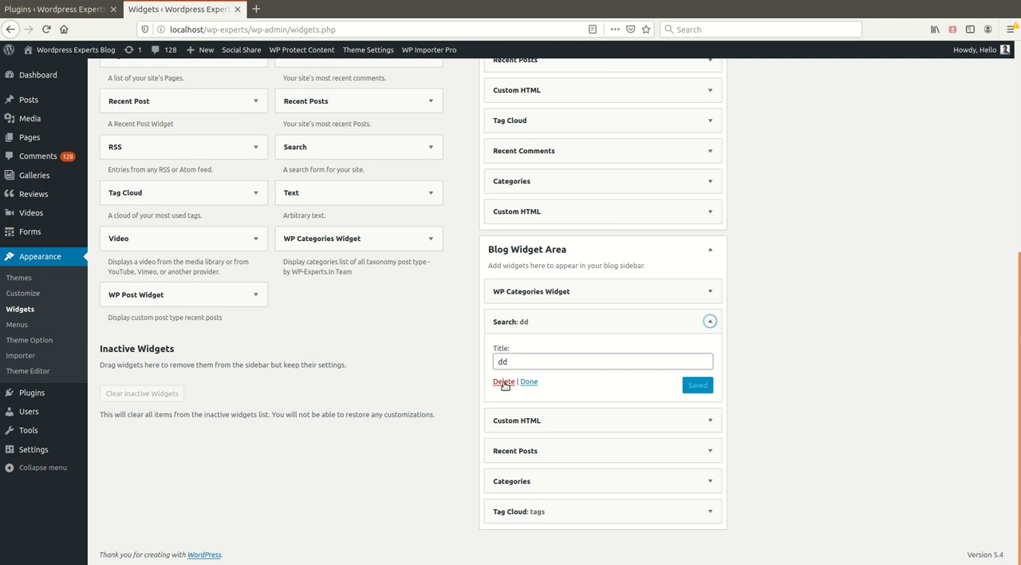
{"action": "left_click", "coordinate": [501, 384]}
Expand the WP Categories Widget in the Blog Widget Area and examine its title, taxonomy, category and count options with the page enlarged to 130%
{"action": "left_click", "coordinate": [710, 382]}
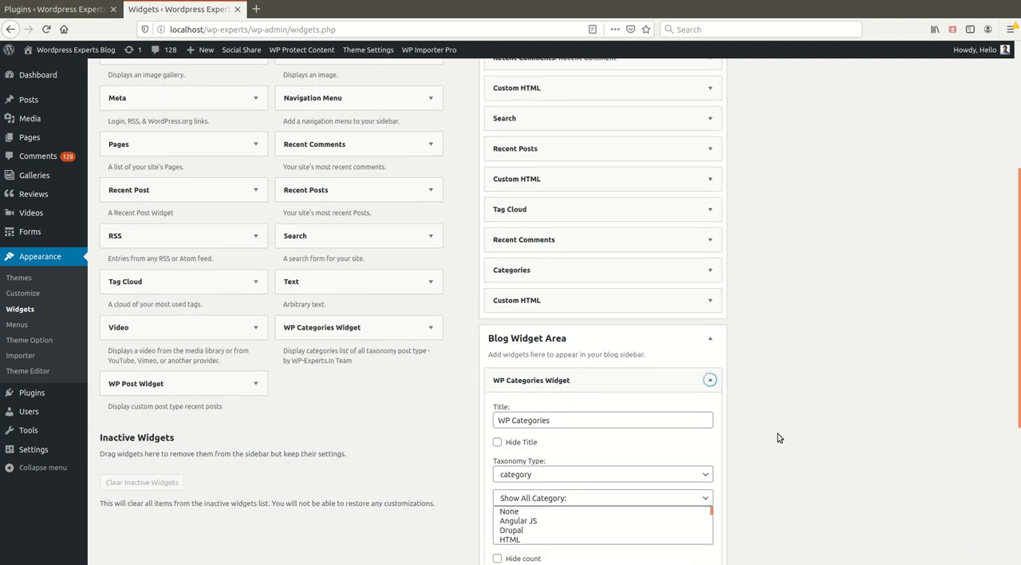
{"action": "scroll", "coordinate": [780, 430], "scroll_direction": "down", "scroll_amount": 2}
{"action": "scroll", "coordinate": [780, 430], "scroll_direction": "down", "scroll_amount": 2}
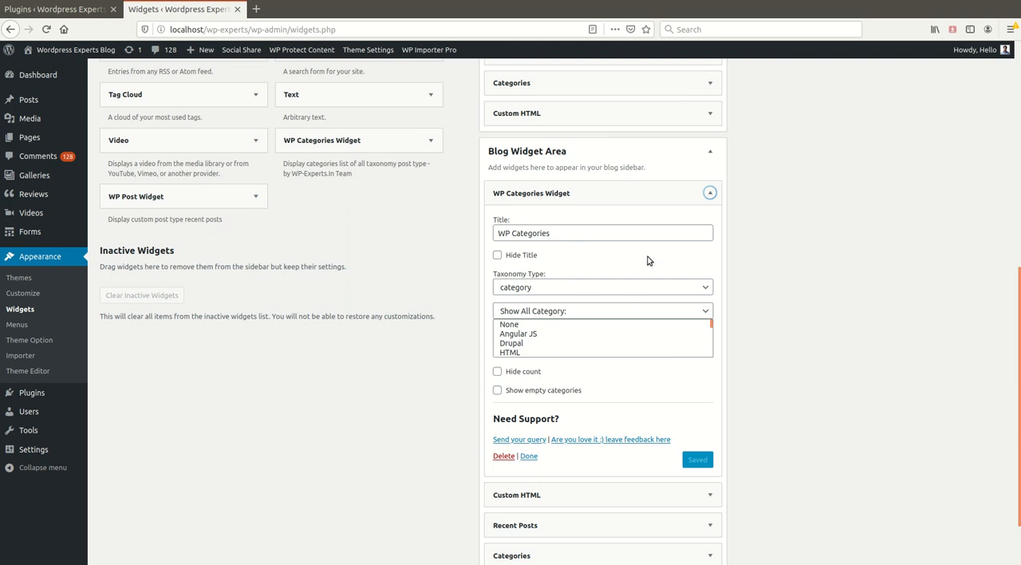
{"action": "key", "text": "ctrl+plus"}
{"action": "key", "text": "ctrl+plus"}
{"action": "key", "text": "ctrl+plus"}
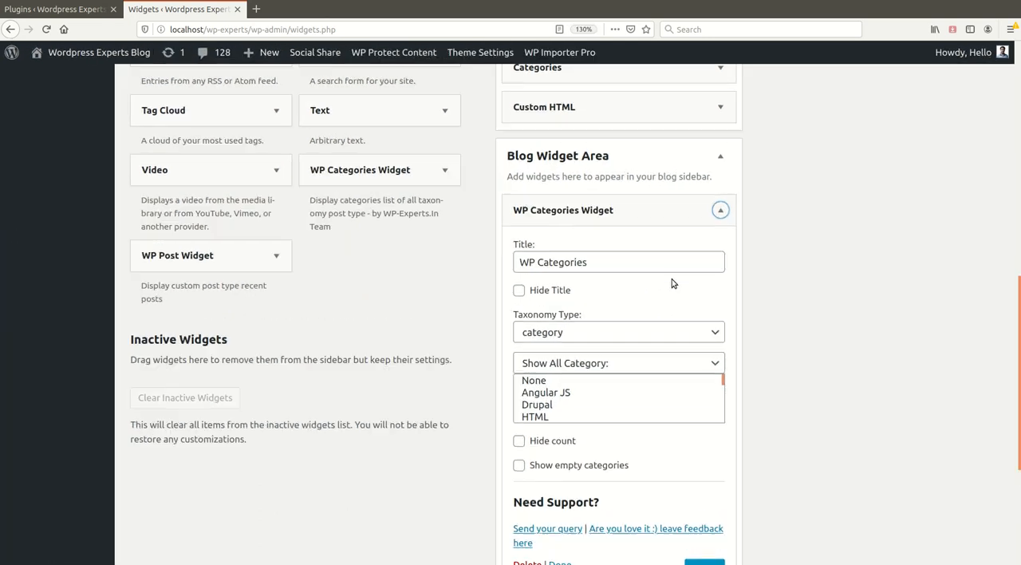
{"action": "scroll", "coordinate": [700, 393], "scroll_direction": "down", "scroll_amount": 2}
{"action": "scroll", "coordinate": [700, 393], "scroll_direction": "down", "scroll_amount": 1}
{"action": "scroll", "coordinate": [729, 425], "scroll_direction": "down", "scroll_amount": 1}
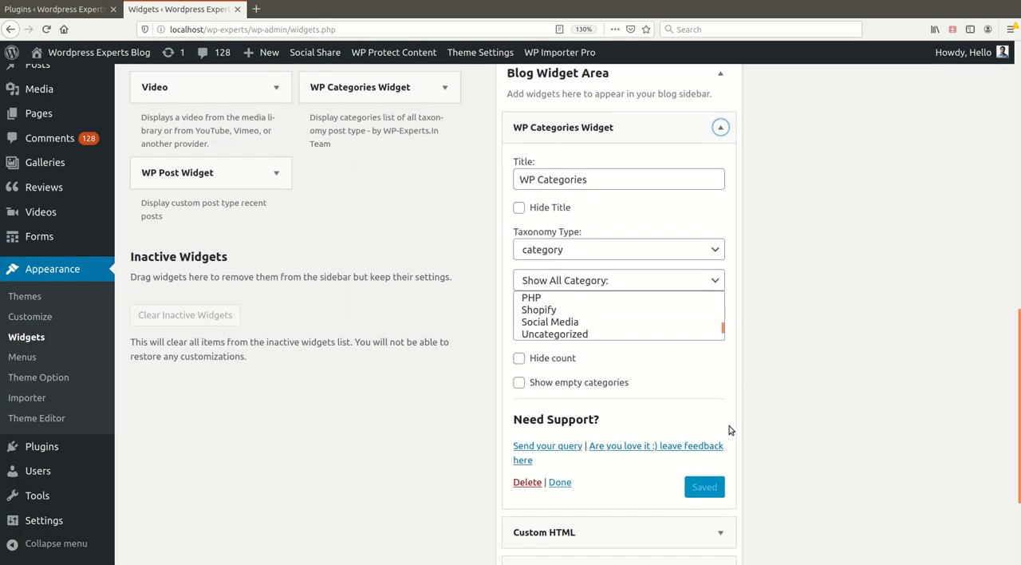
{"action": "scroll", "coordinate": [568, 255], "scroll_direction": "up", "scroll_amount": 4}
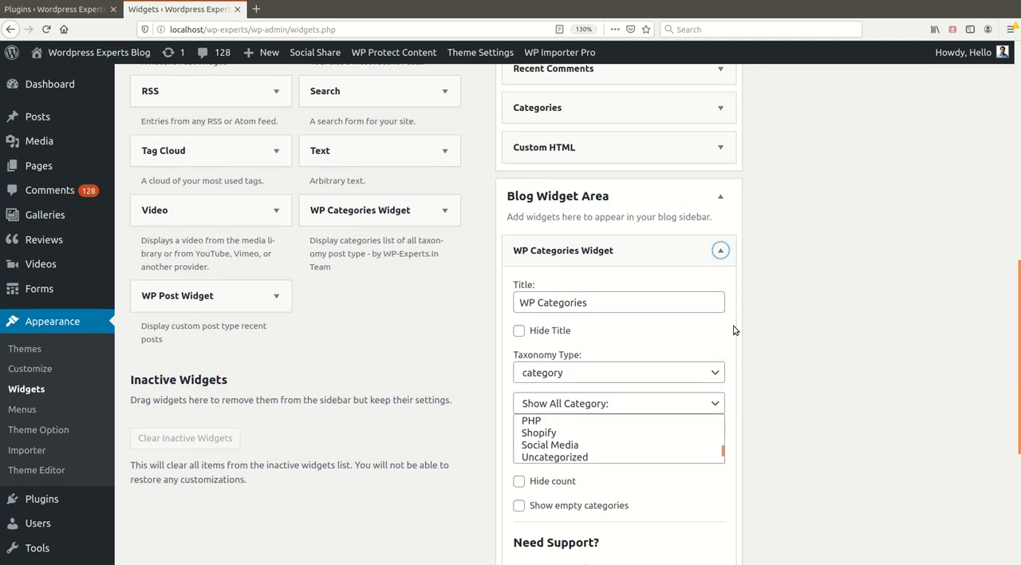
{"action": "scroll", "coordinate": [734, 330], "scroll_direction": "down", "scroll_amount": 5}
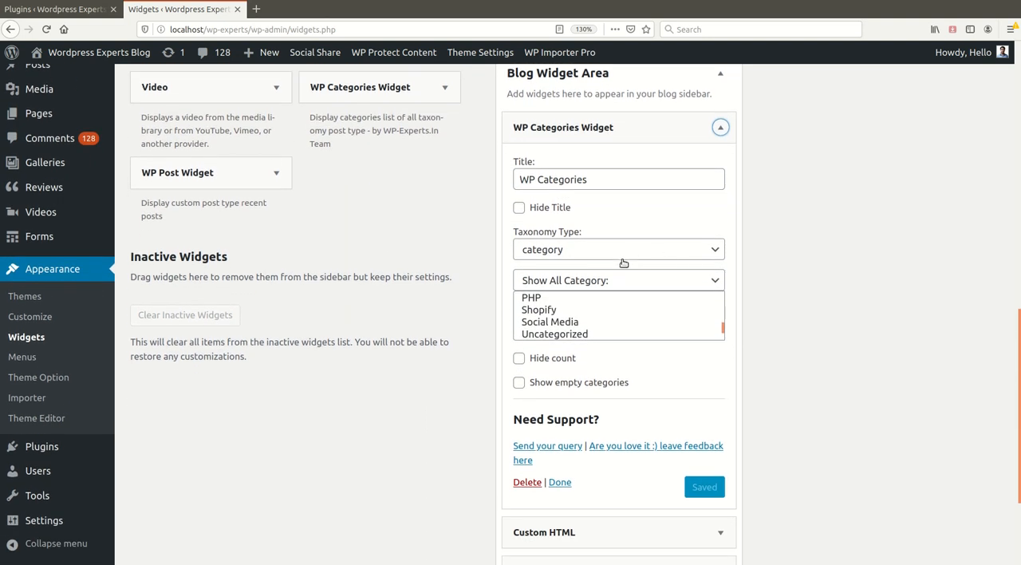
Check the widget's Taxonomy Type choices, keeping category, and set the category display option to Exclude Selected Category
{"action": "left_click", "coordinate": [730, 260]}
{"action": "left_click", "coordinate": [553, 252]}
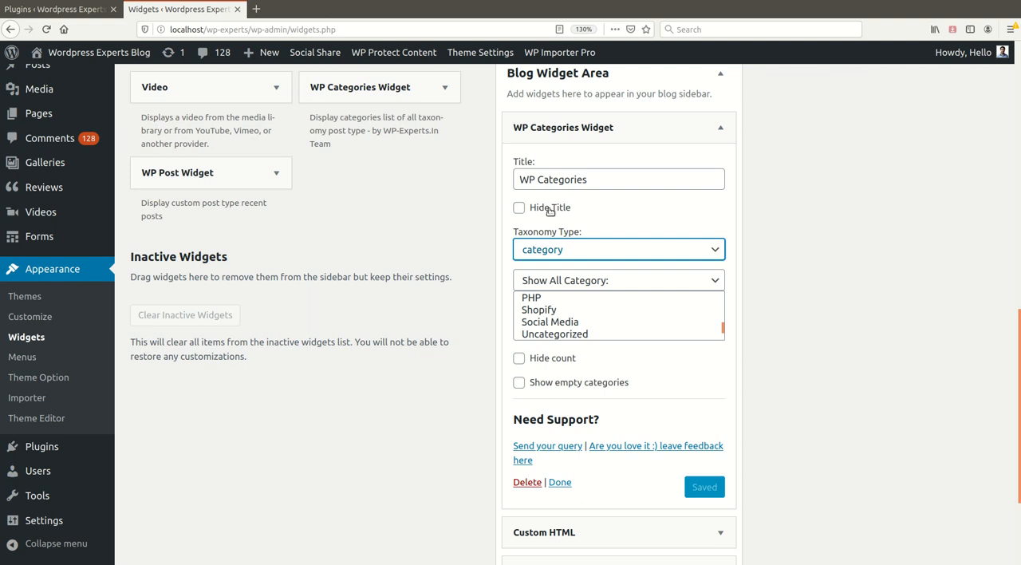
{"action": "left_click", "coordinate": [573, 282]}
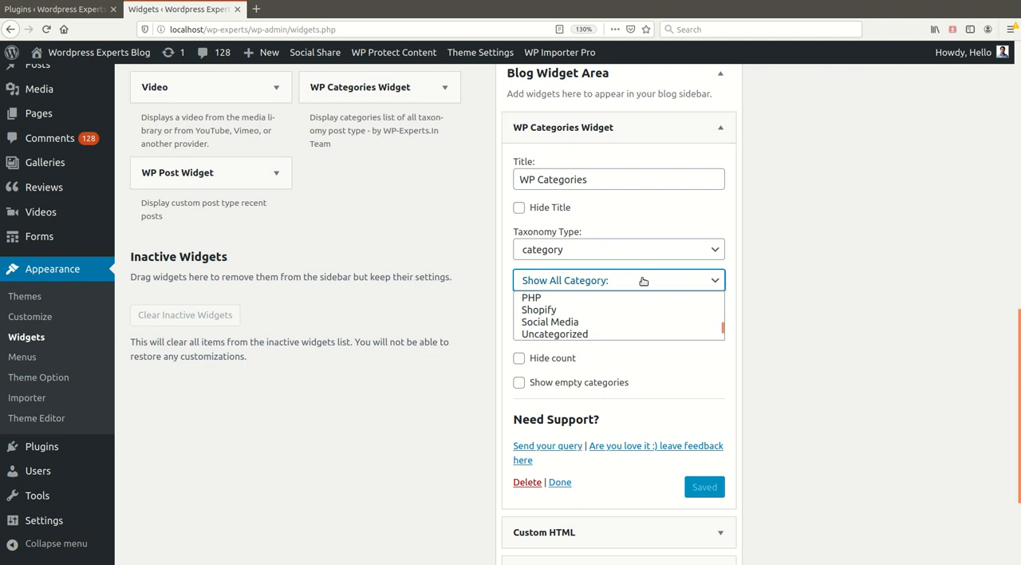
{"action": "key", "text": "Down"}
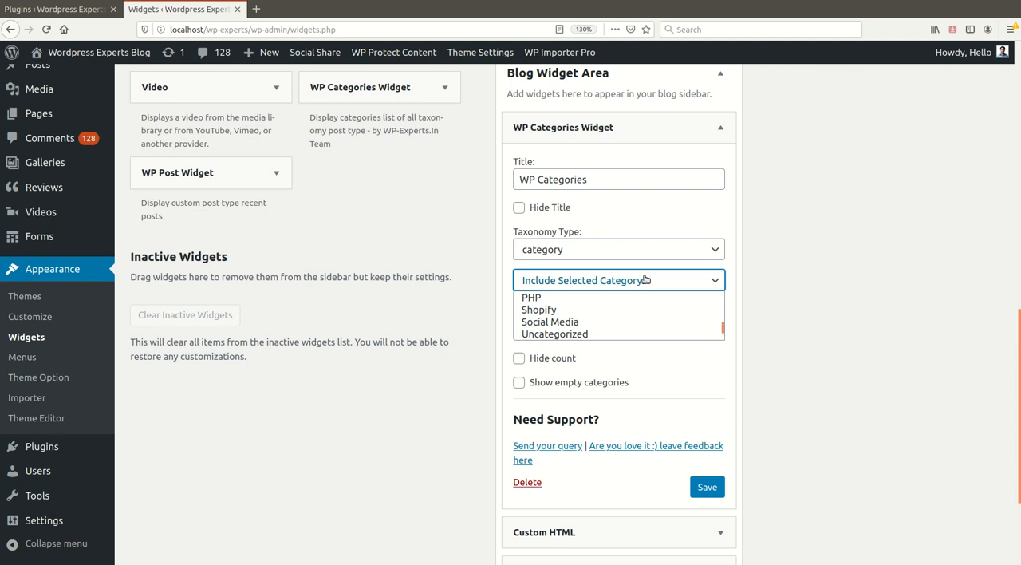
{"action": "left_click", "coordinate": [606, 334]}
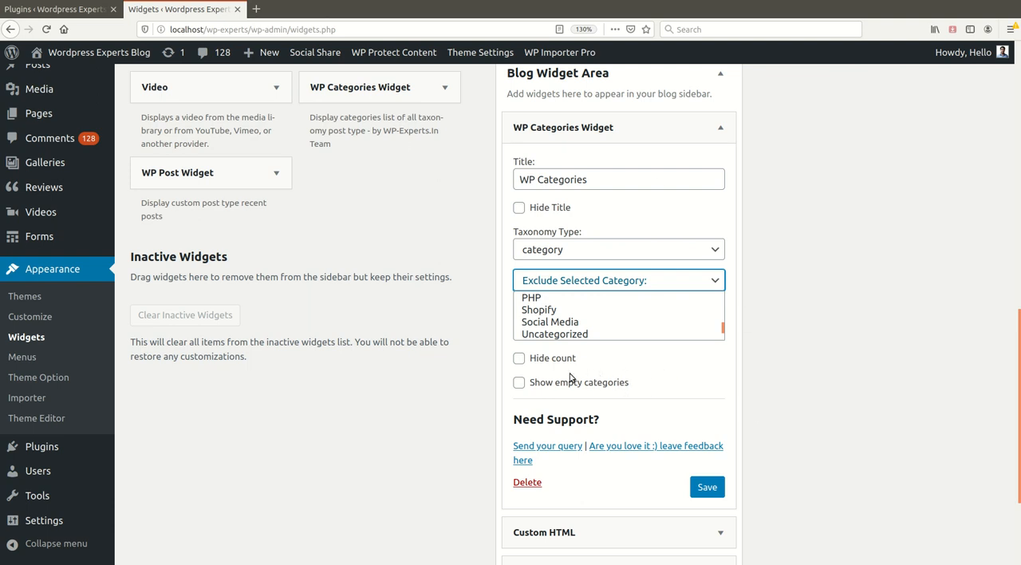
{"action": "scroll", "coordinate": [662, 380], "scroll_direction": "down", "scroll_amount": 1}
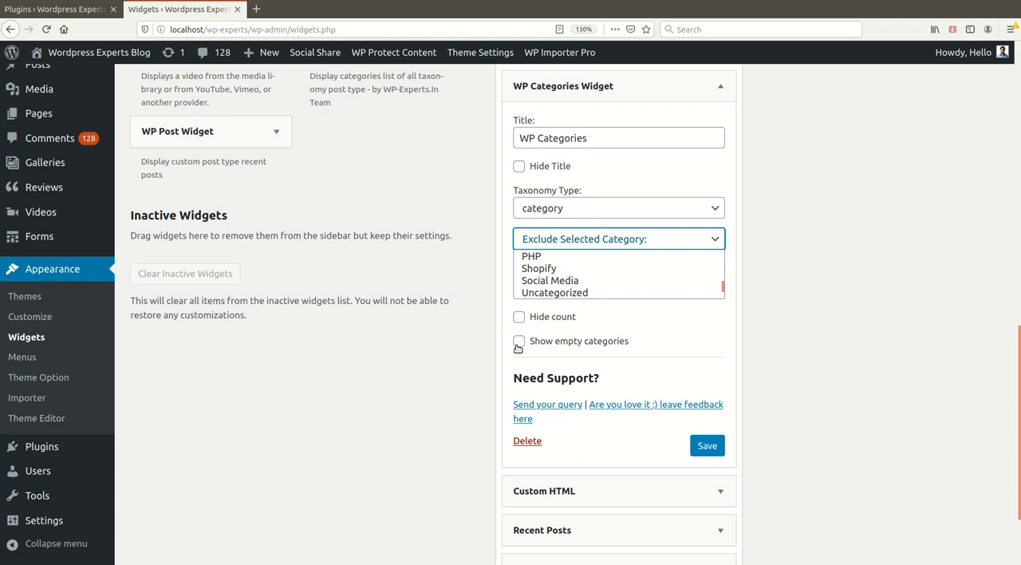
{"action": "scroll", "coordinate": [604, 341], "scroll_direction": "up", "scroll_amount": 3}
{"action": "scroll", "coordinate": [630, 351], "scroll_direction": "up", "scroll_amount": 1}
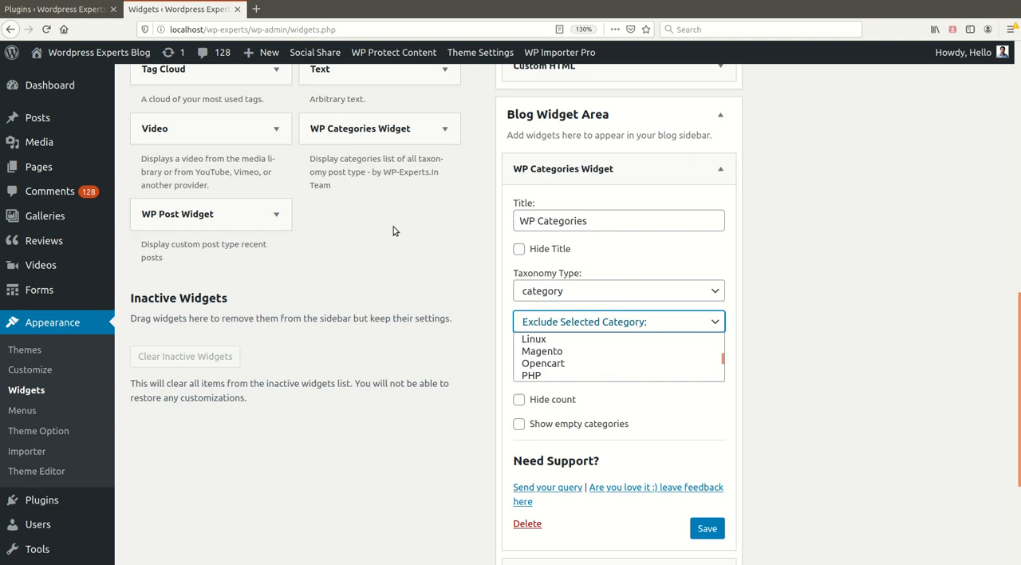
Open the posts list in a new browser tab and view the post "How To Redirect To Another Page After Download – PHP" on the site
{"action": "left_click", "coordinate": [37, 127]}
{"action": "middle_click", "coordinate": [37, 128]}
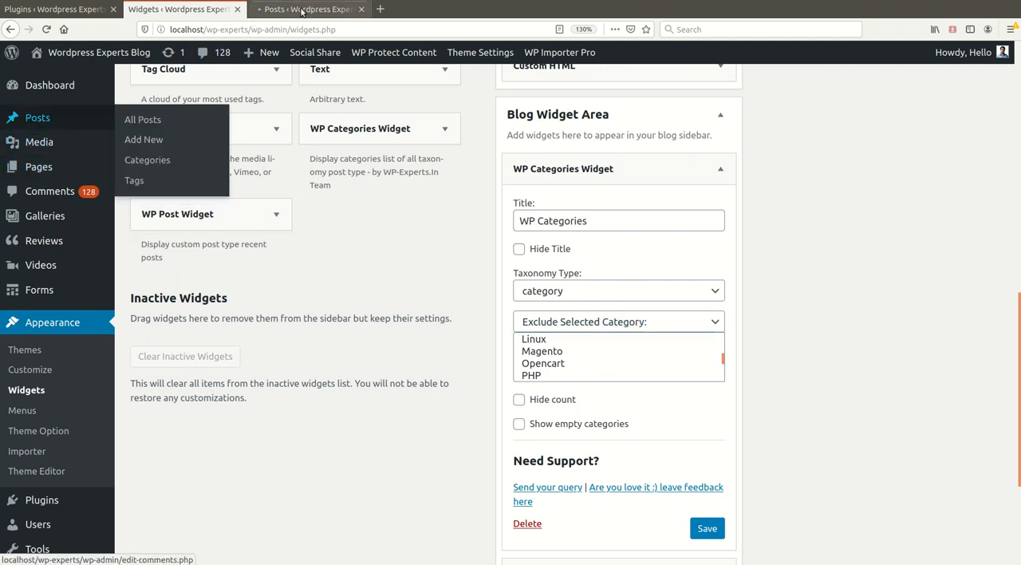
{"action": "left_click", "coordinate": [303, 10]}
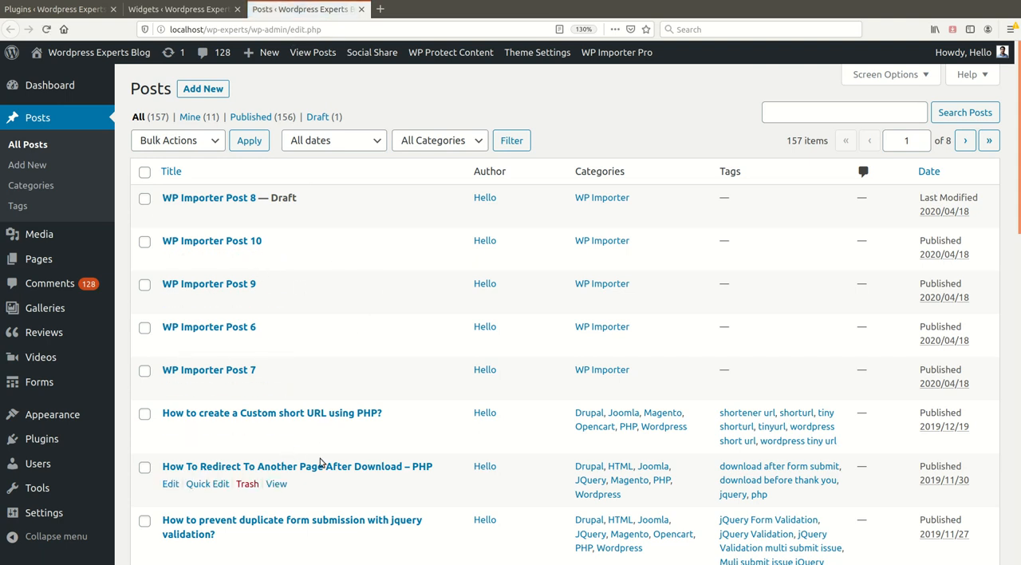
{"action": "left_click", "coordinate": [277, 483]}
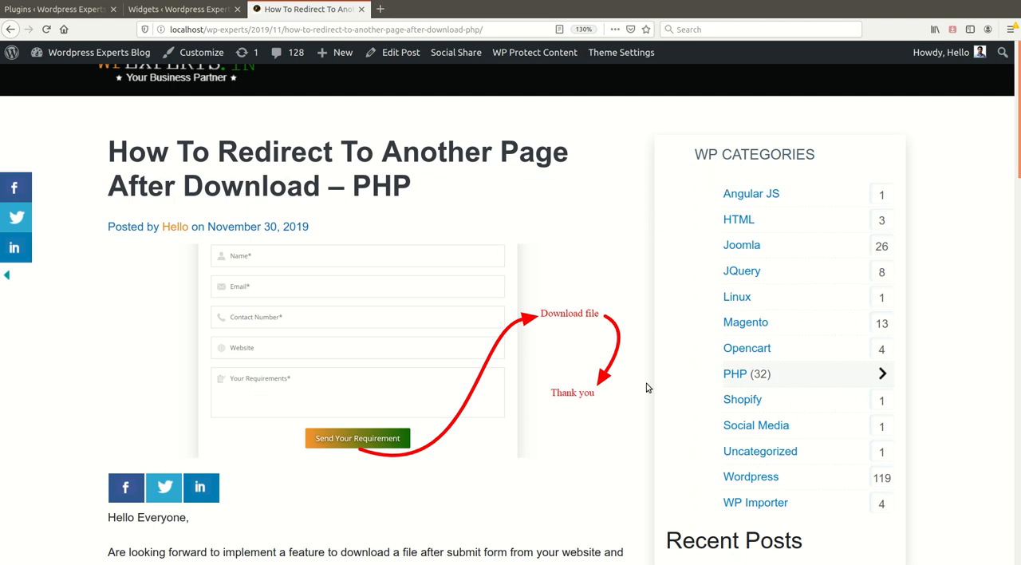
Enable Hide Title in the WP Categories Widget, save it, and reload the post to check the sidebar
{"action": "left_click", "coordinate": [224, 10]}
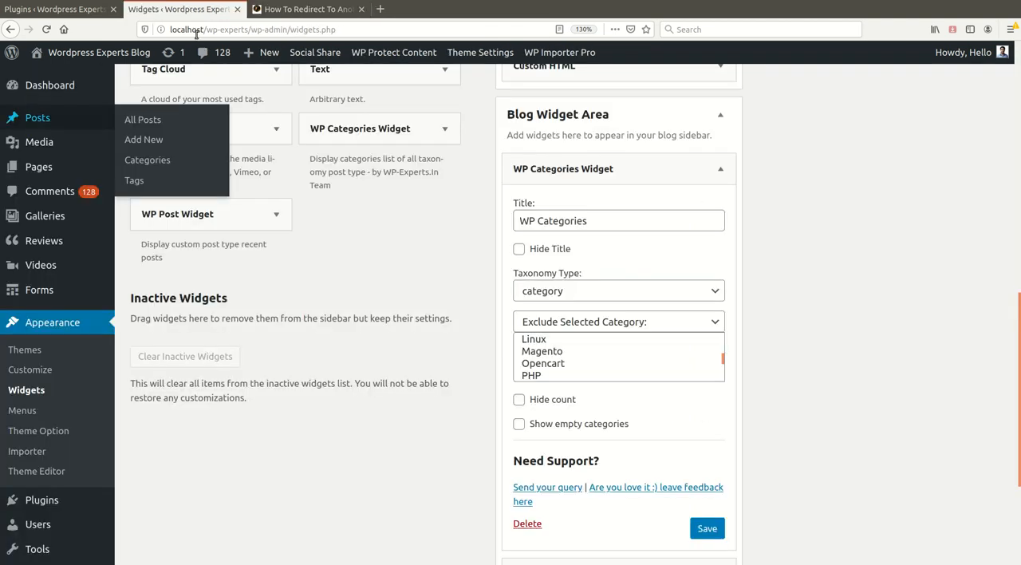
{"action": "left_click", "coordinate": [519, 249]}
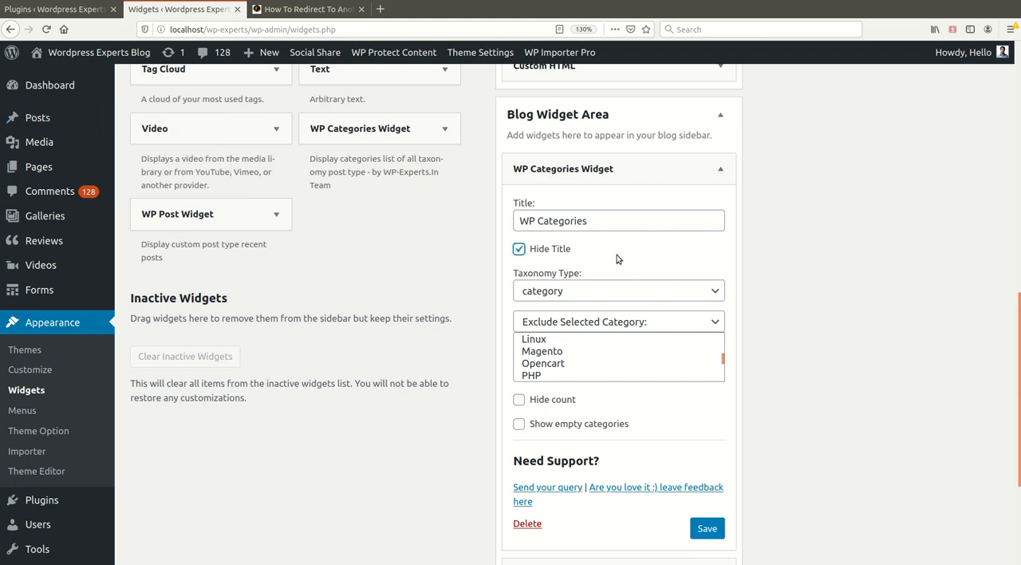
{"action": "left_click", "coordinate": [707, 529]}
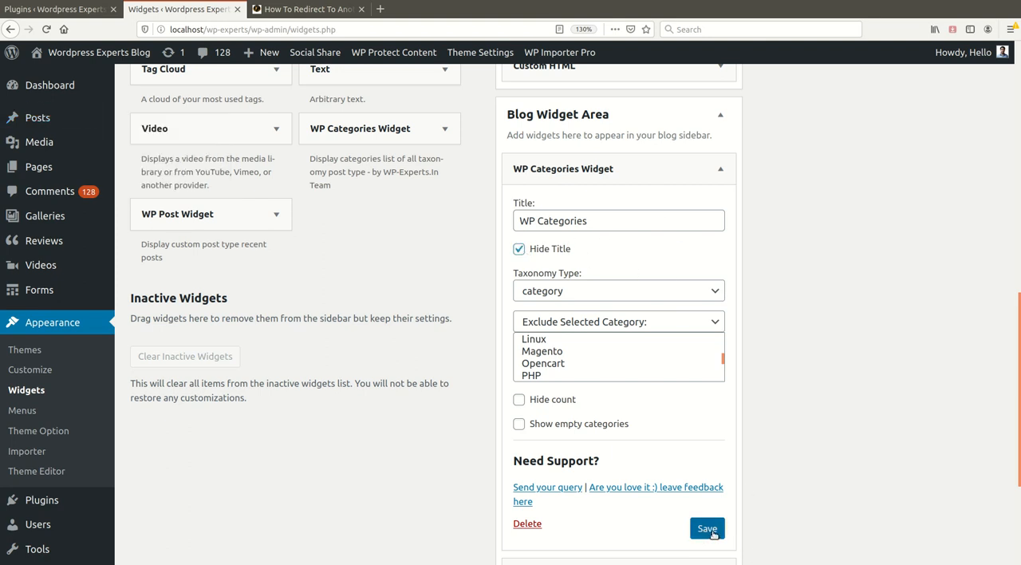
{"action": "left_click", "coordinate": [310, 9]}
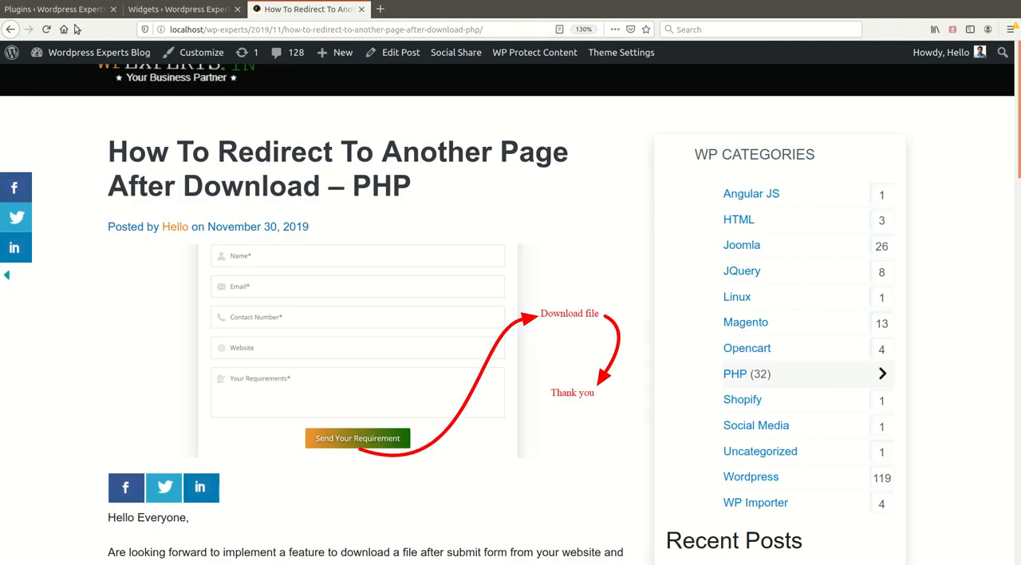
{"action": "left_click", "coordinate": [48, 29]}
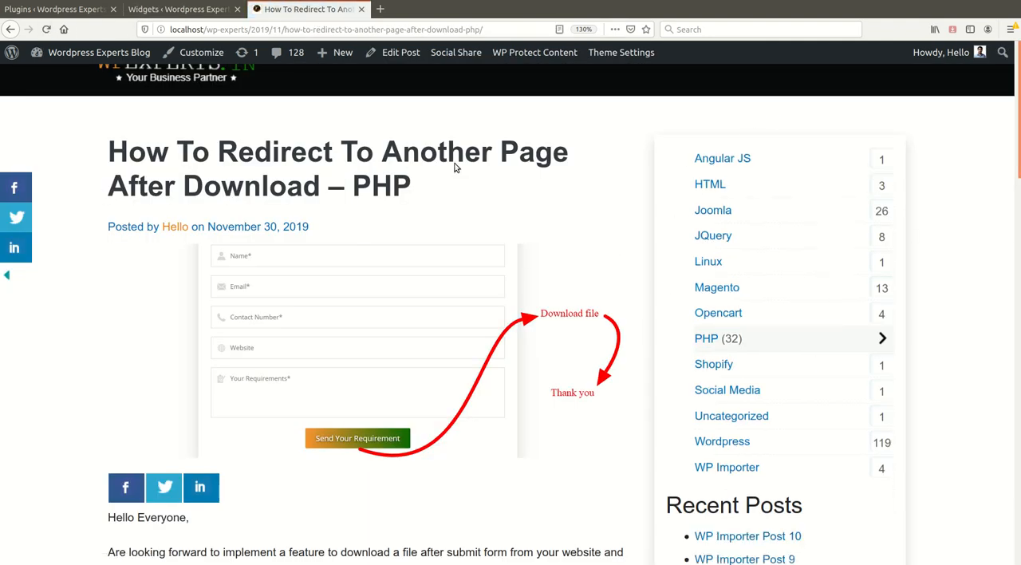
Disable Hide Title and enable Hide count in the WP Categories Widget, save it, and check the reloaded post's sidebar
{"action": "left_click", "coordinate": [209, 12]}
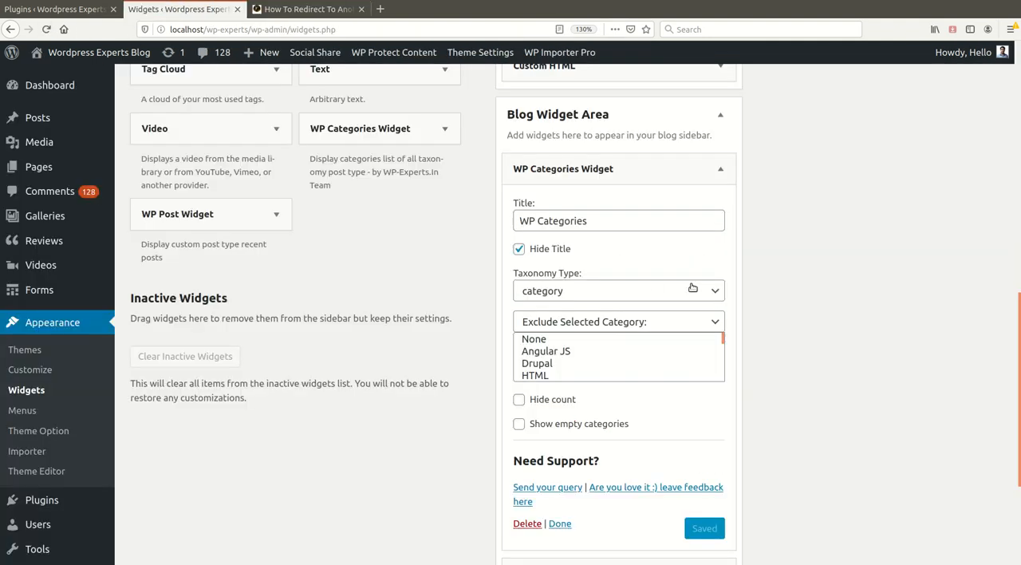
{"action": "left_click", "coordinate": [517, 248]}
{"action": "left_click", "coordinate": [519, 398]}
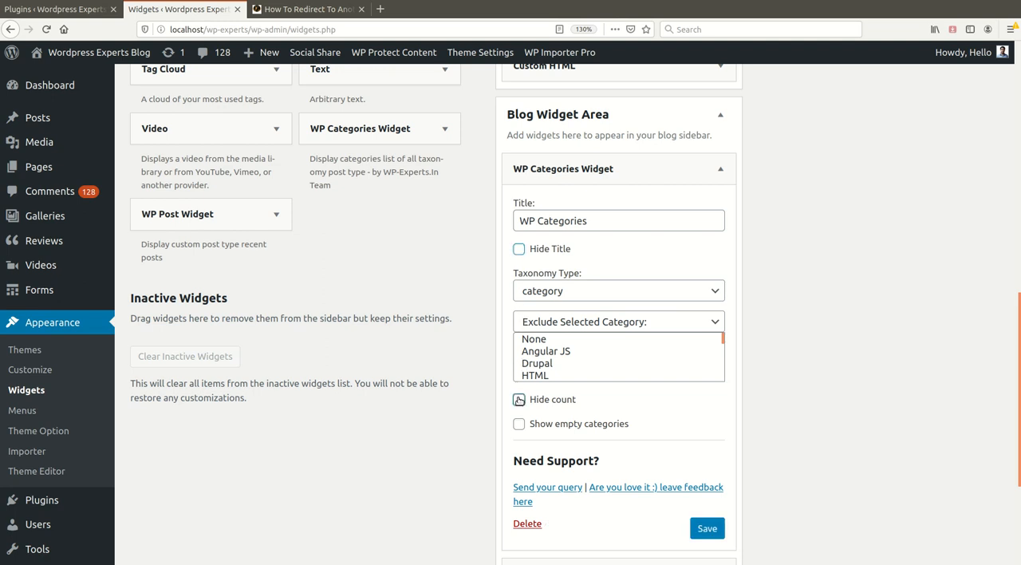
{"action": "scroll", "coordinate": [679, 414], "scroll_direction": "down", "scroll_amount": 1}
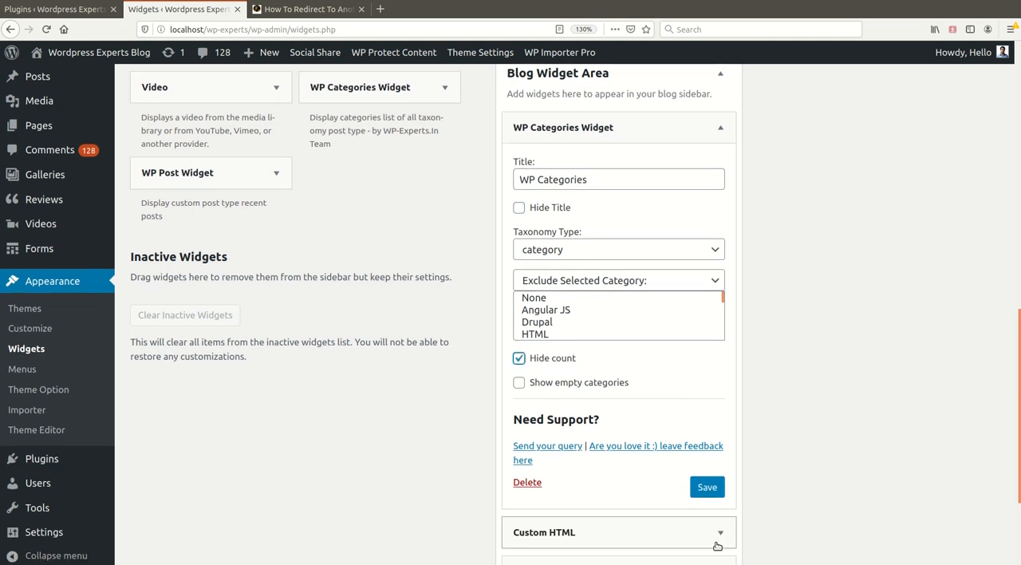
{"action": "left_click", "coordinate": [706, 488]}
{"action": "left_click", "coordinate": [305, 9]}
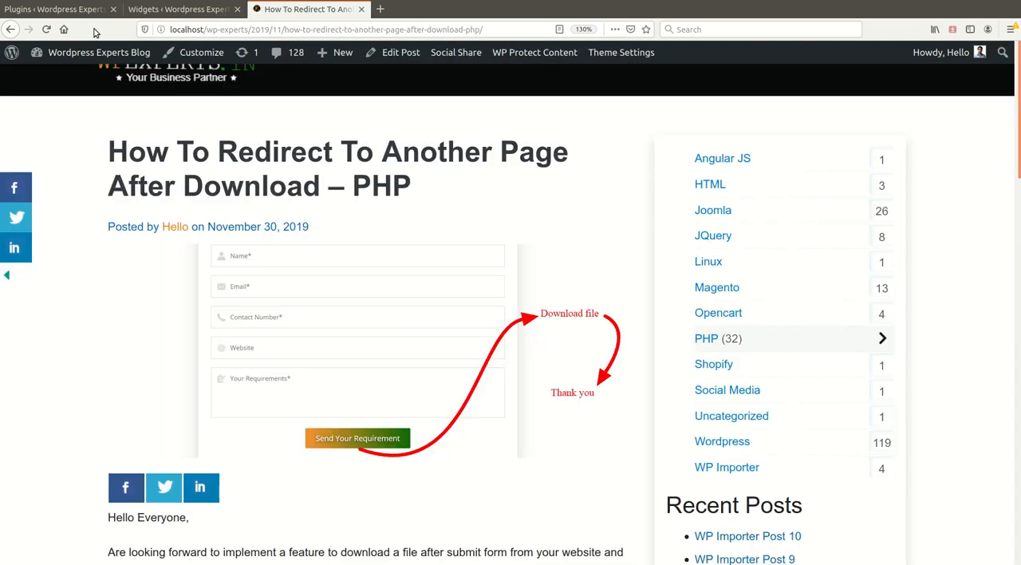
{"action": "left_click", "coordinate": [46, 28]}
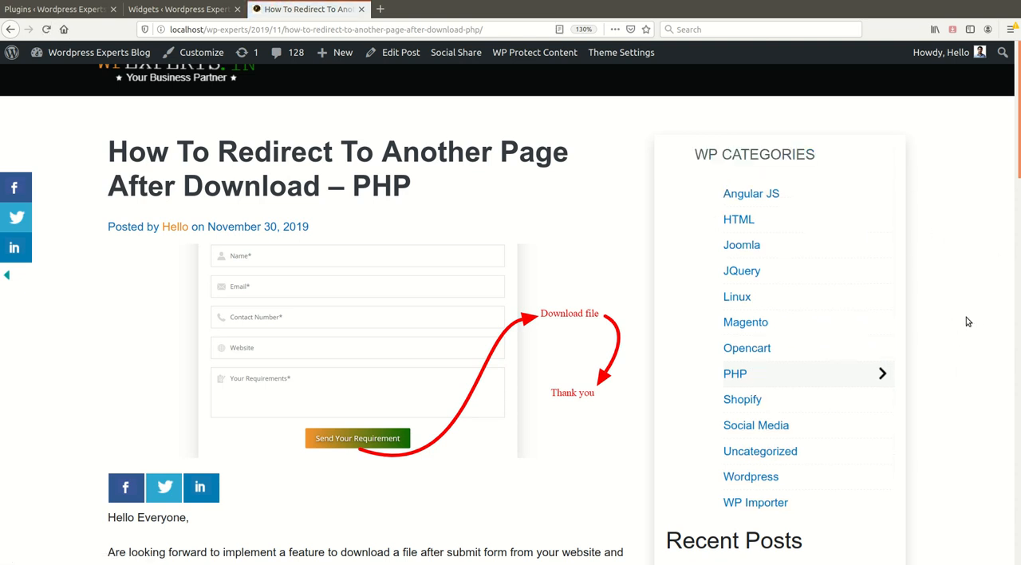
Turn off Hide count and turn on Show empty categories, save the widget, and check the category list on the reloaded post
{"action": "left_click", "coordinate": [173, 16]}
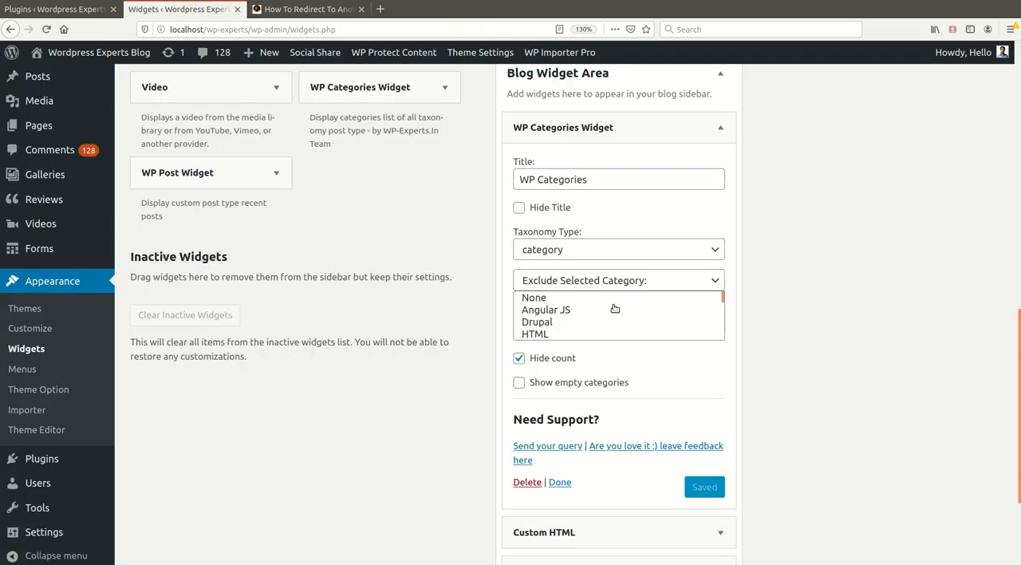
{"action": "left_click", "coordinate": [523, 359]}
{"action": "left_click", "coordinate": [519, 382]}
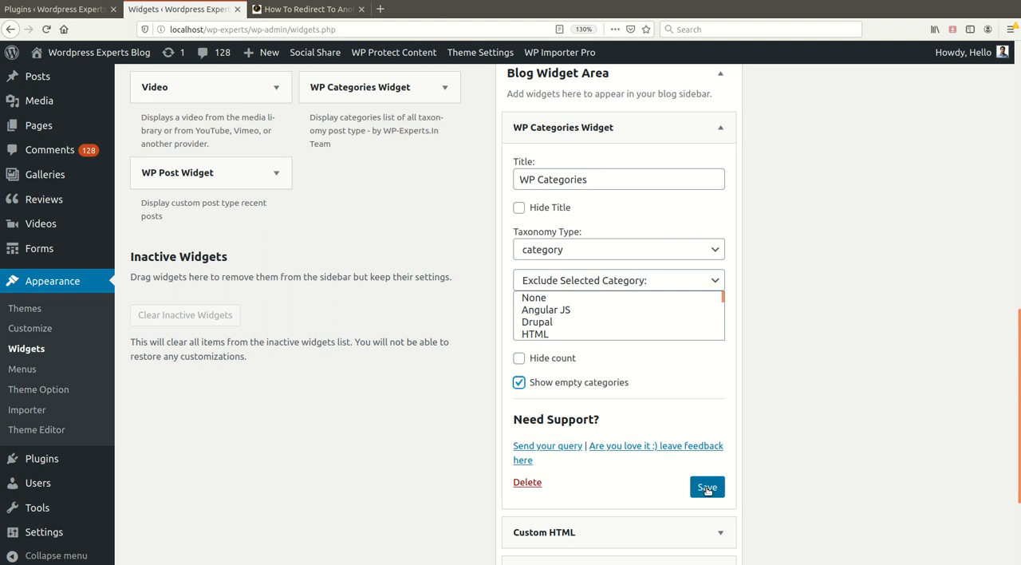
{"action": "left_click", "coordinate": [706, 488]}
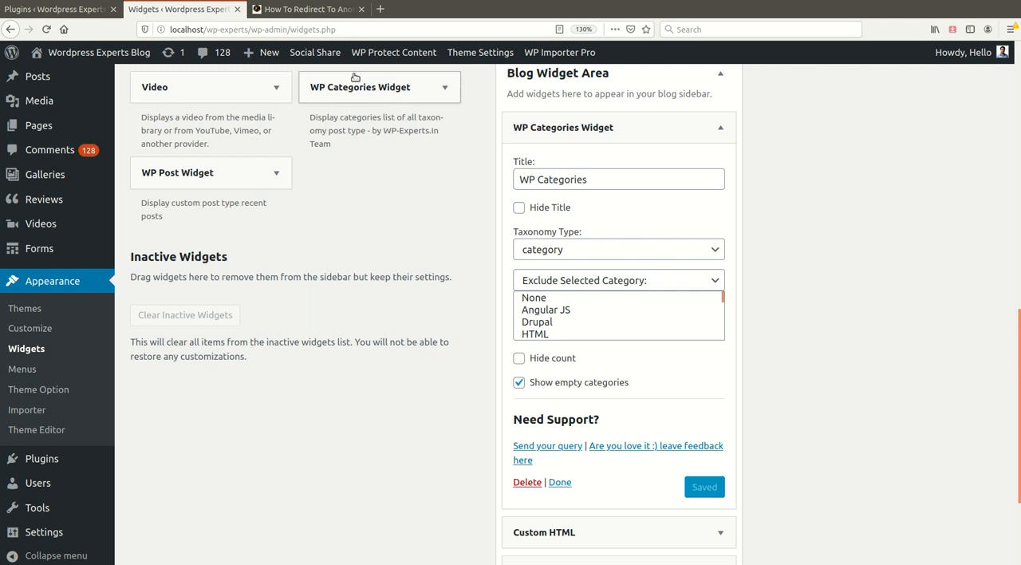
{"action": "left_click", "coordinate": [311, 10]}
{"action": "left_click", "coordinate": [47, 29]}
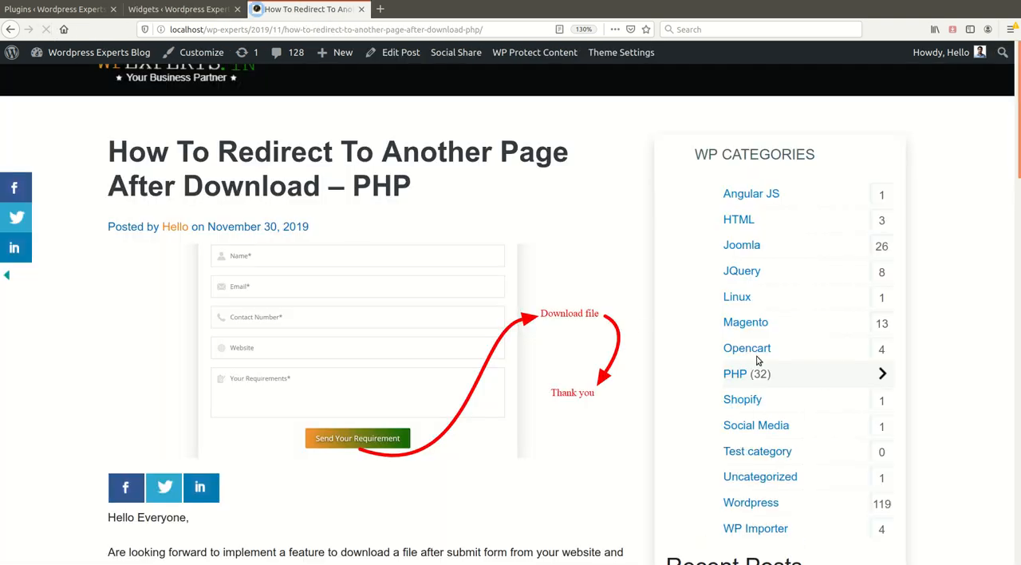
{"action": "scroll", "coordinate": [886, 412], "scroll_direction": "down", "scroll_amount": 1}
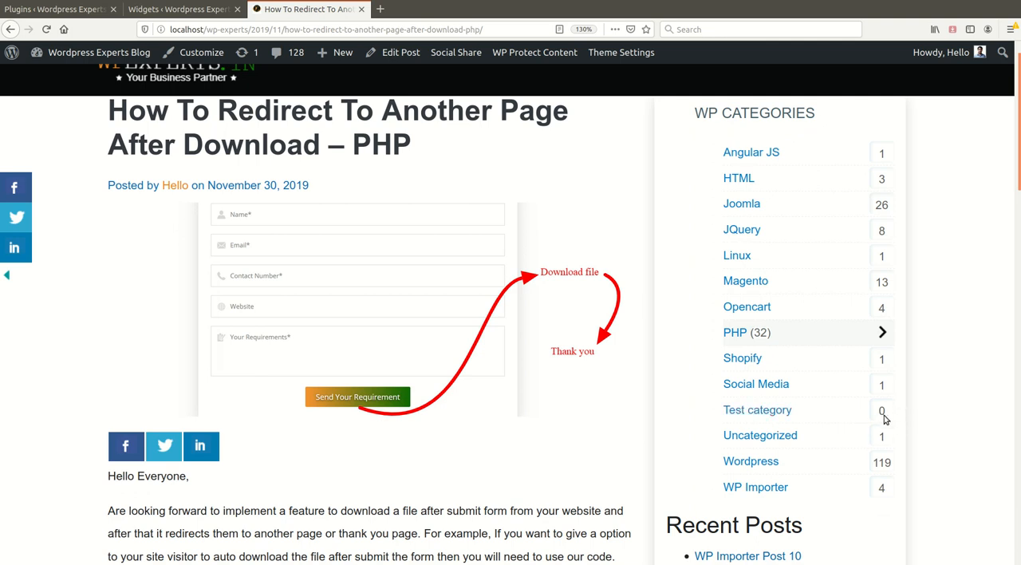
Turn off Show empty categories, select Angular JS and Drupal as the categories to exclude, and save the widget
{"action": "left_click", "coordinate": [199, 14]}
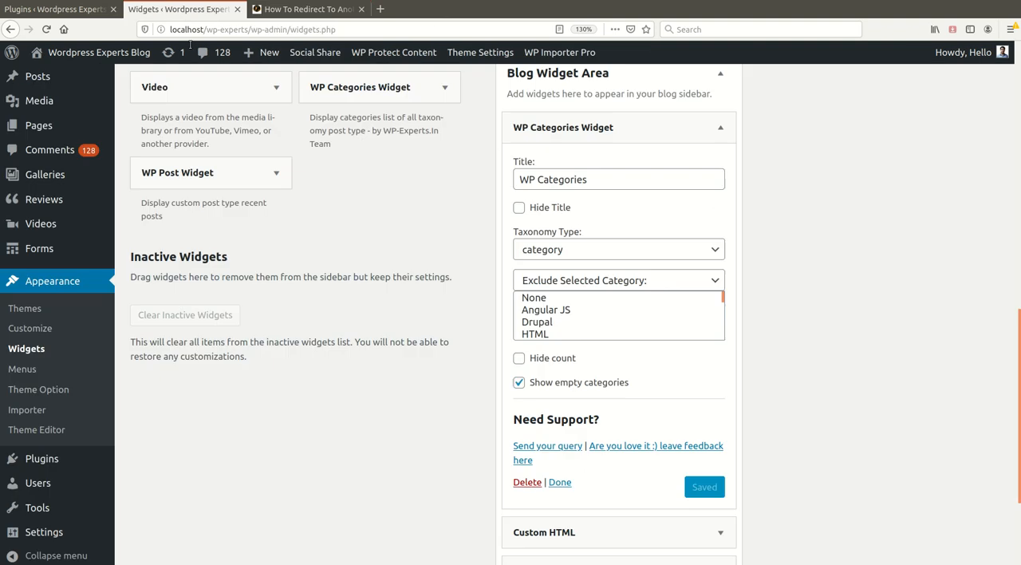
{"action": "left_click", "coordinate": [520, 383]}
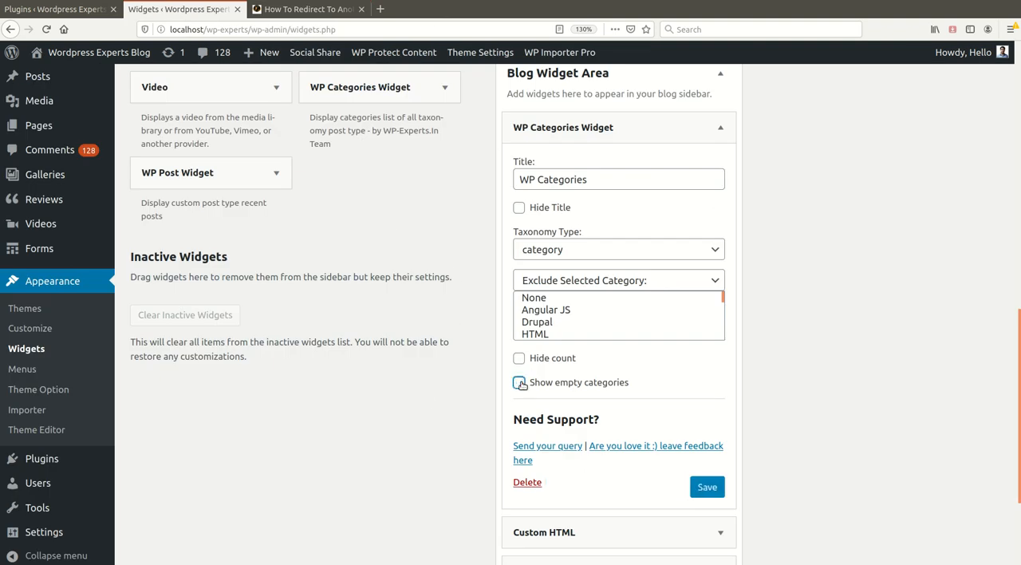
{"action": "scroll", "coordinate": [559, 292], "scroll_direction": "up", "scroll_amount": 1}
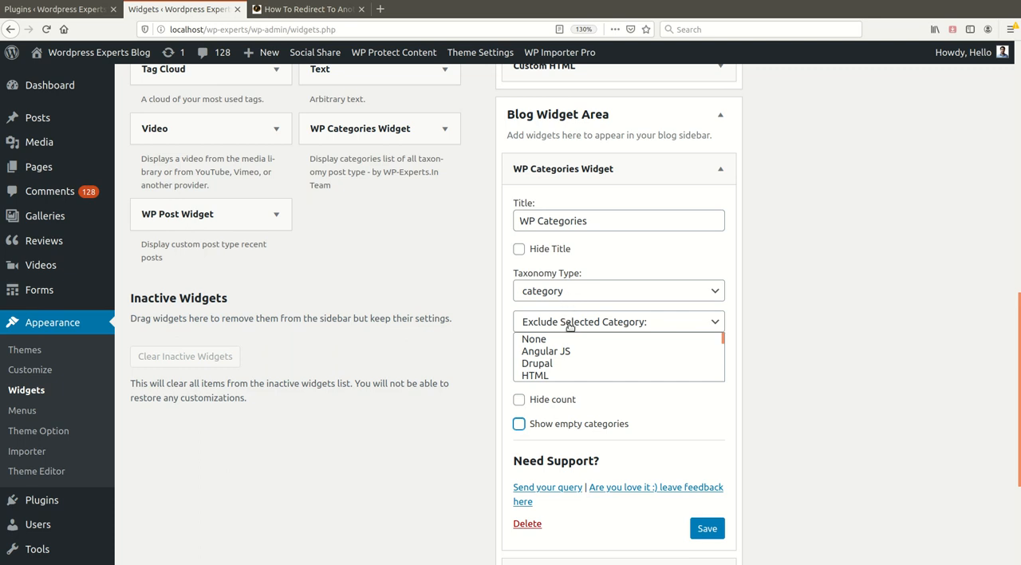
{"action": "left_click", "coordinate": [570, 324]}
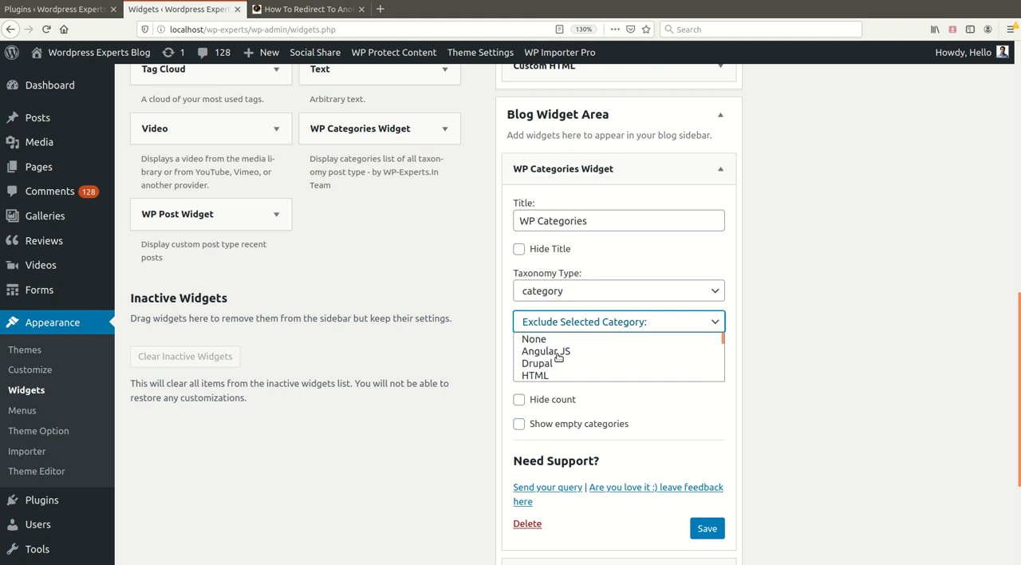
{"action": "left_click", "coordinate": [559, 353]}
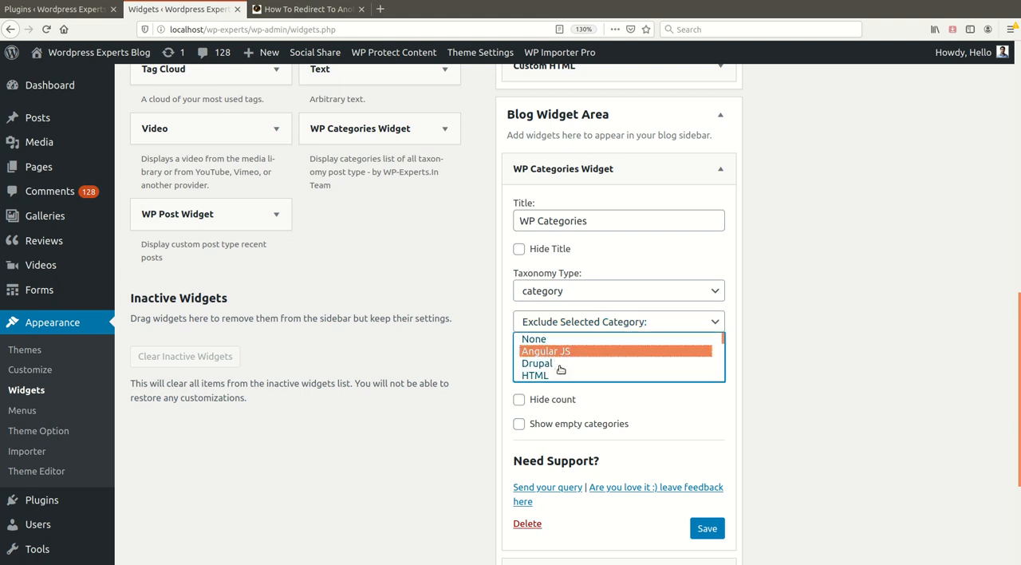
{"action": "left_click", "coordinate": [560, 366], "text": "ctrl"}
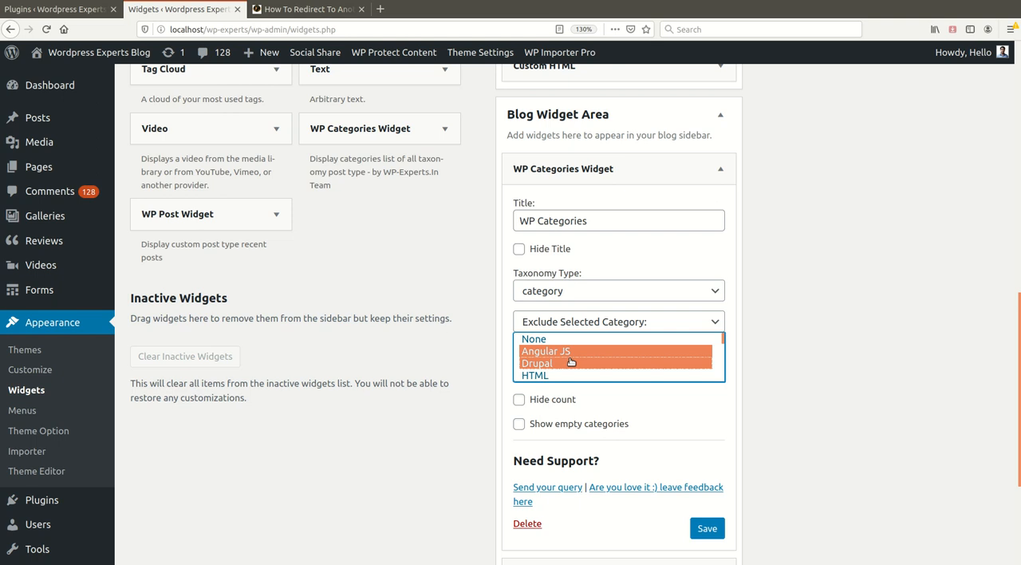
{"action": "scroll", "coordinate": [571, 362], "scroll_direction": "down", "scroll_amount": 1}
{"action": "scroll", "coordinate": [571, 362], "scroll_direction": "up", "scroll_amount": 1}
{"action": "left_click", "coordinate": [707, 530]}
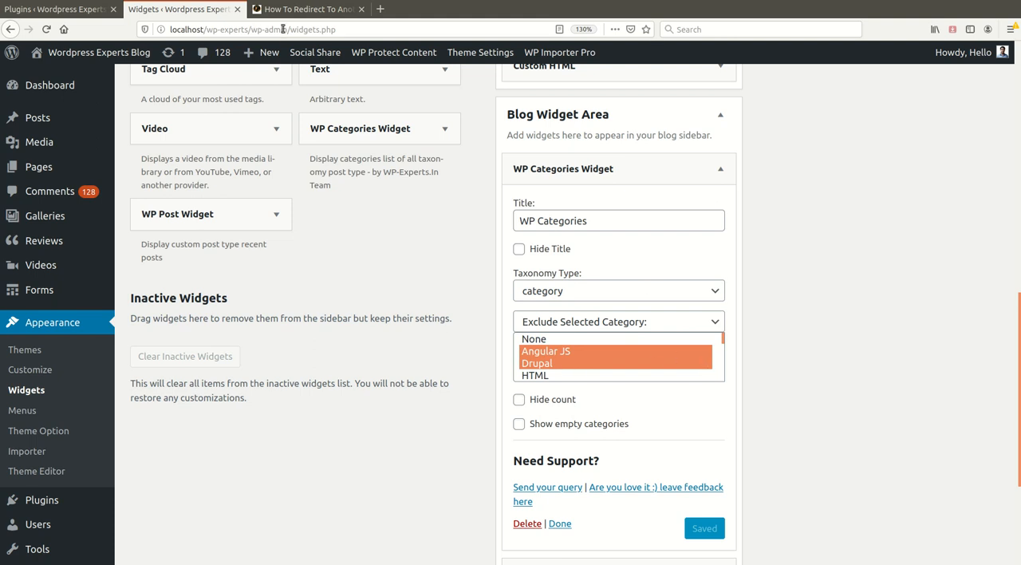
Examine the post's sidebar categories, including the PHP subcategories, and reload the page to check the Angular JS and Drupal exclusion
{"action": "left_click", "coordinate": [304, 9]}
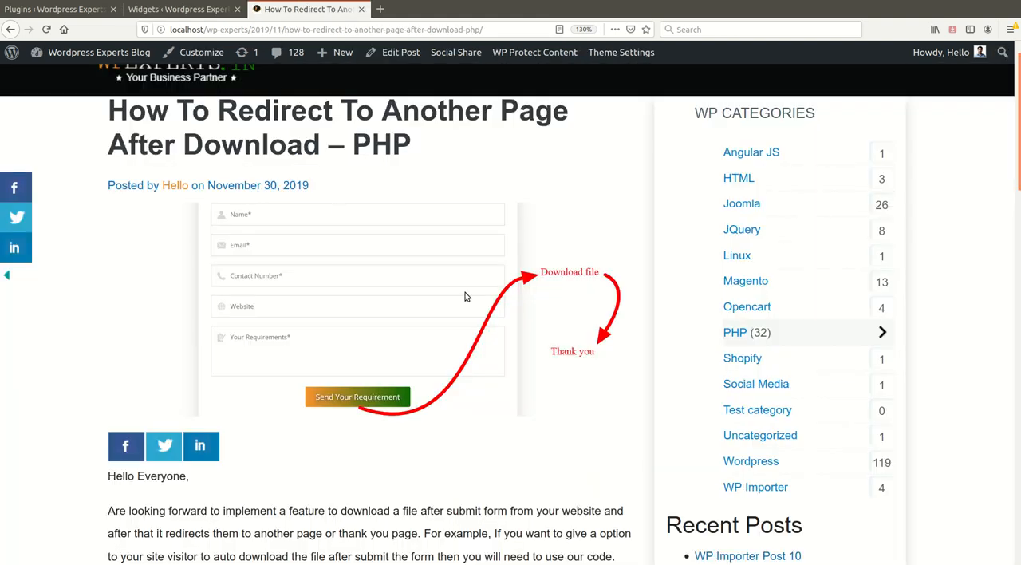
{"action": "left_click", "coordinate": [182, 8]}
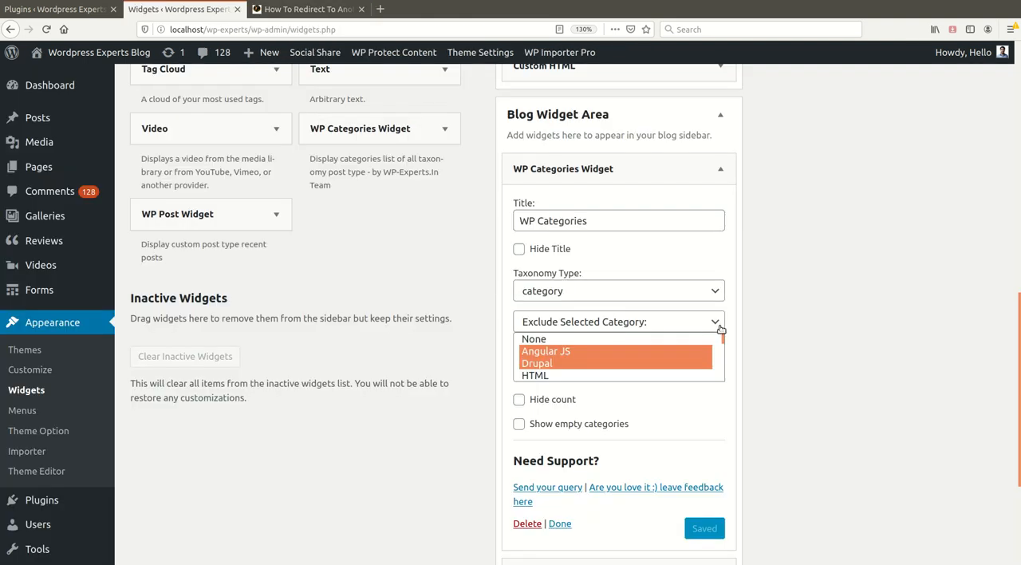
{"action": "left_click", "coordinate": [305, 8]}
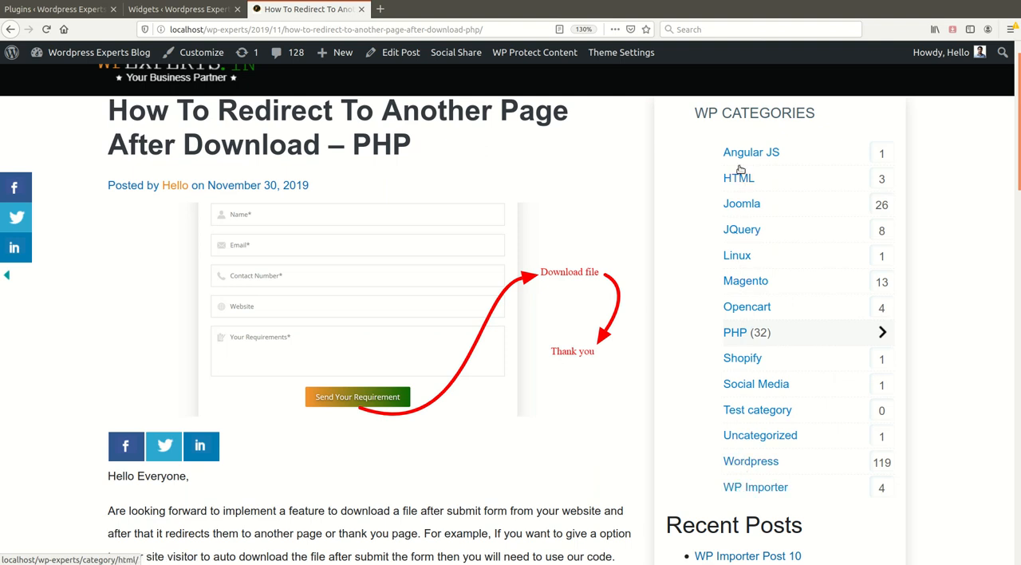
{"action": "scroll", "coordinate": [754, 446], "scroll_direction": "down", "scroll_amount": 1}
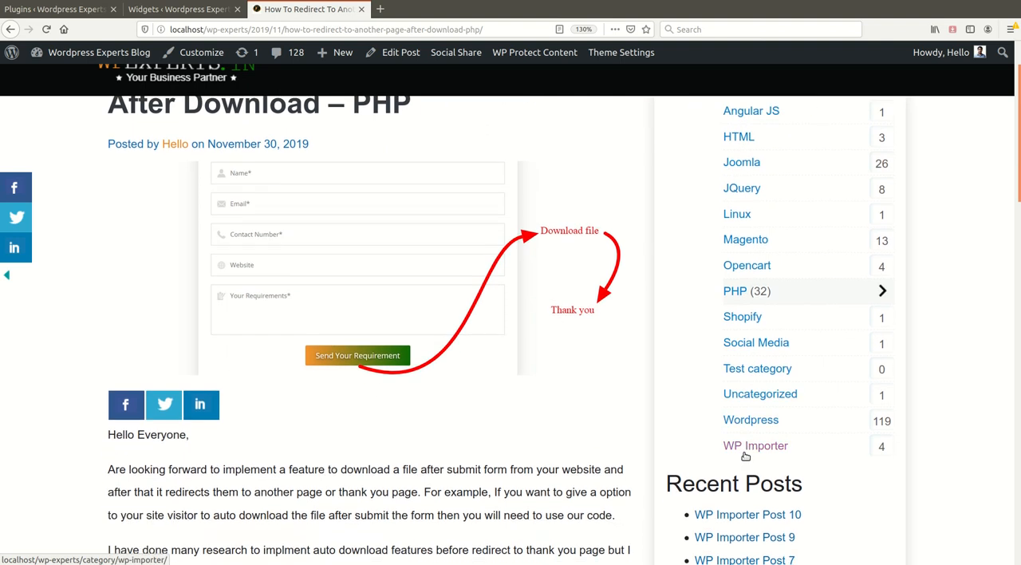
{"action": "scroll", "coordinate": [758, 442], "scroll_direction": "up", "scroll_amount": 1}
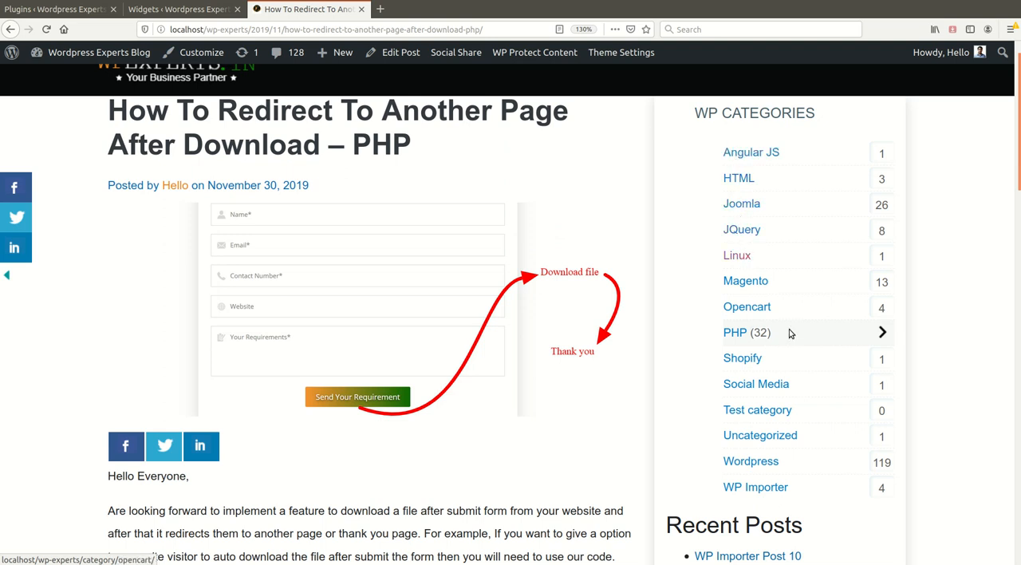
{"action": "left_click", "coordinate": [884, 332]}
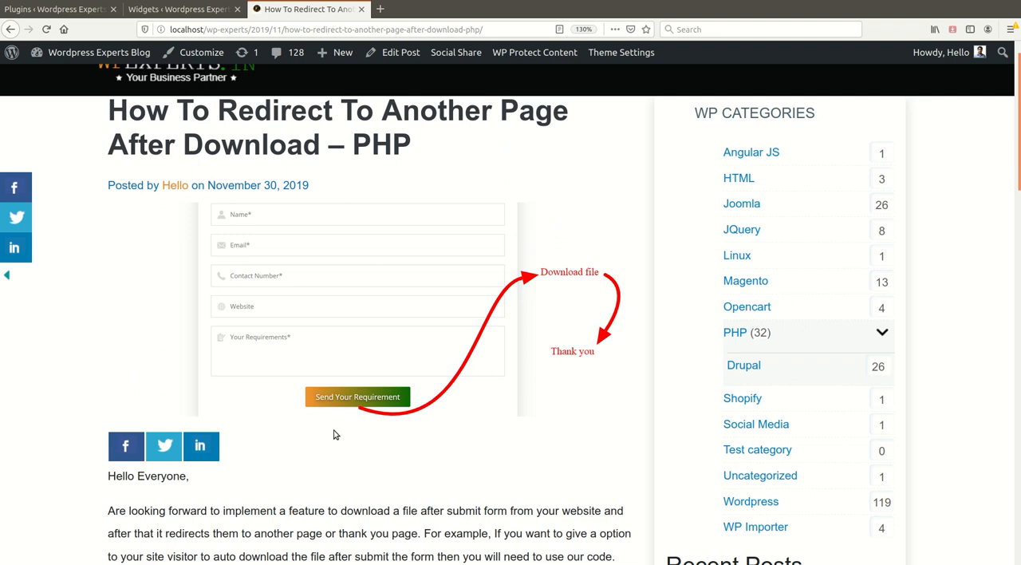
{"action": "left_click", "coordinate": [46, 29]}
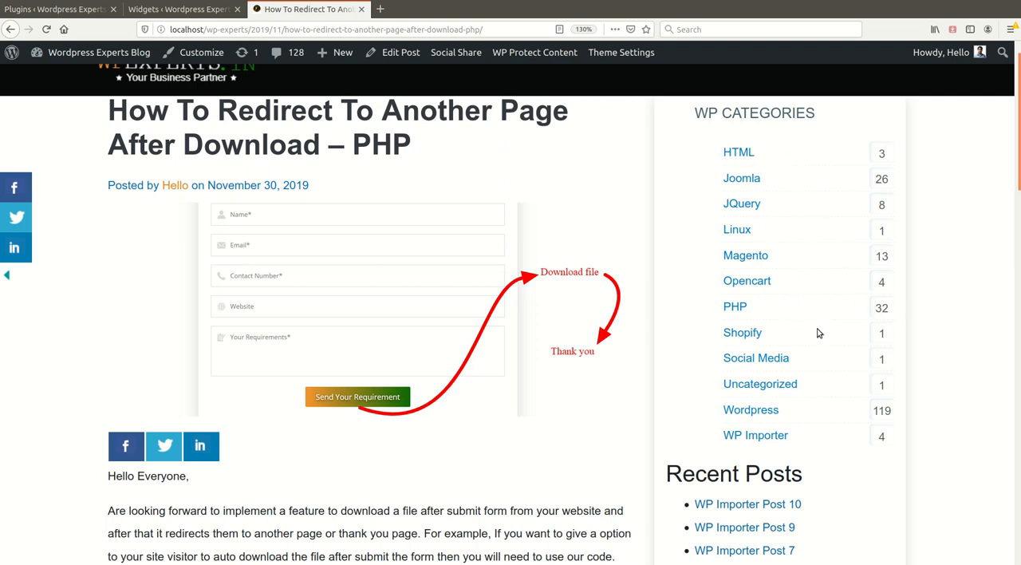
Set the category display option to Include Selected Category for Angular JS and Drupal, save the widget, and check the post's sidebar
{"action": "left_click", "coordinate": [167, 11]}
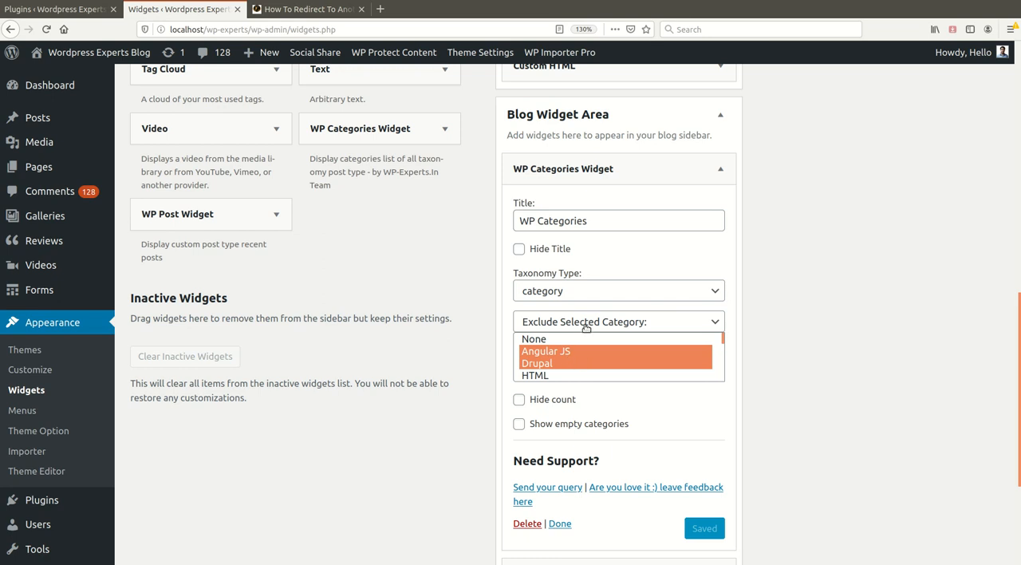
{"action": "left_click", "coordinate": [583, 357]}
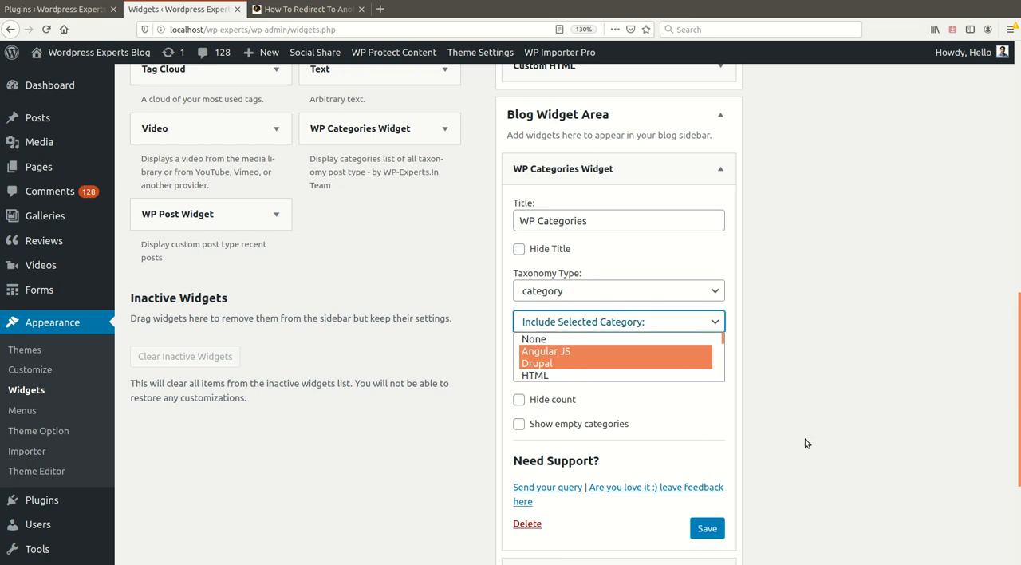
{"action": "left_click", "coordinate": [708, 528]}
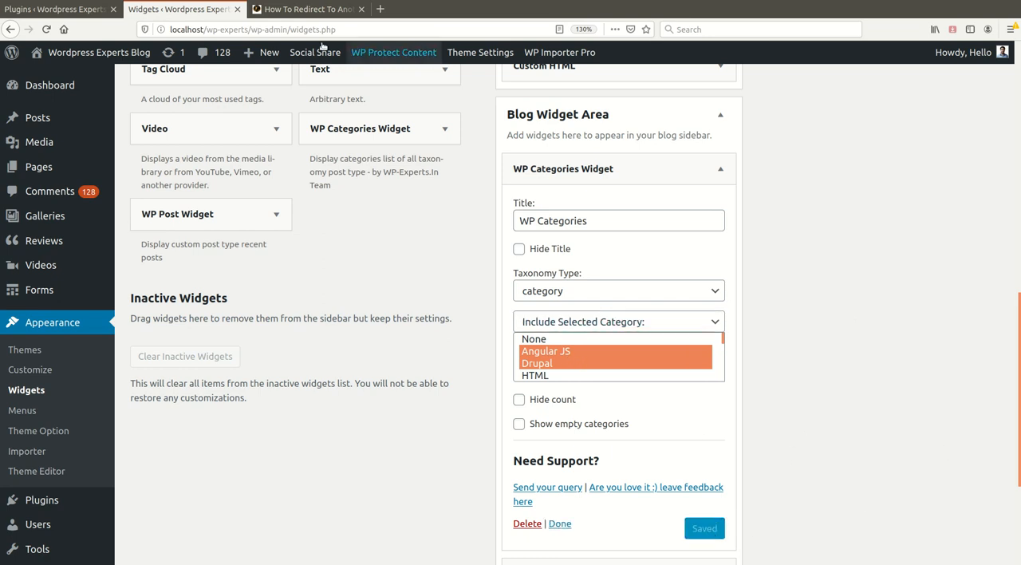
{"action": "left_click", "coordinate": [307, 9]}
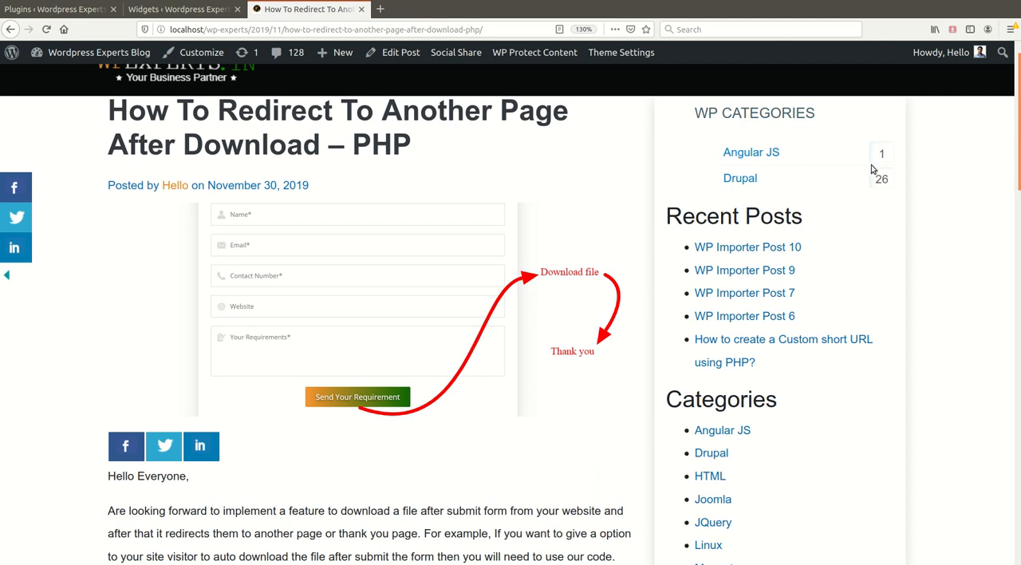
Return to the widget settings and review the Taxonomy Type choices, keeping category
{"action": "left_click", "coordinate": [207, 9]}
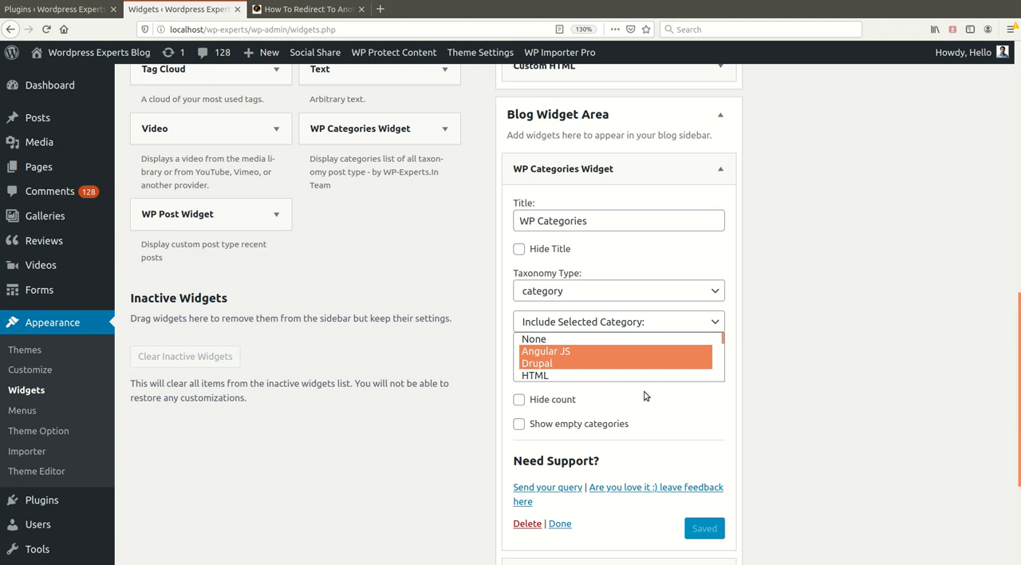
{"action": "scroll", "coordinate": [606, 396], "scroll_direction": "down", "scroll_amount": 1}
{"action": "left_click", "coordinate": [600, 250]}
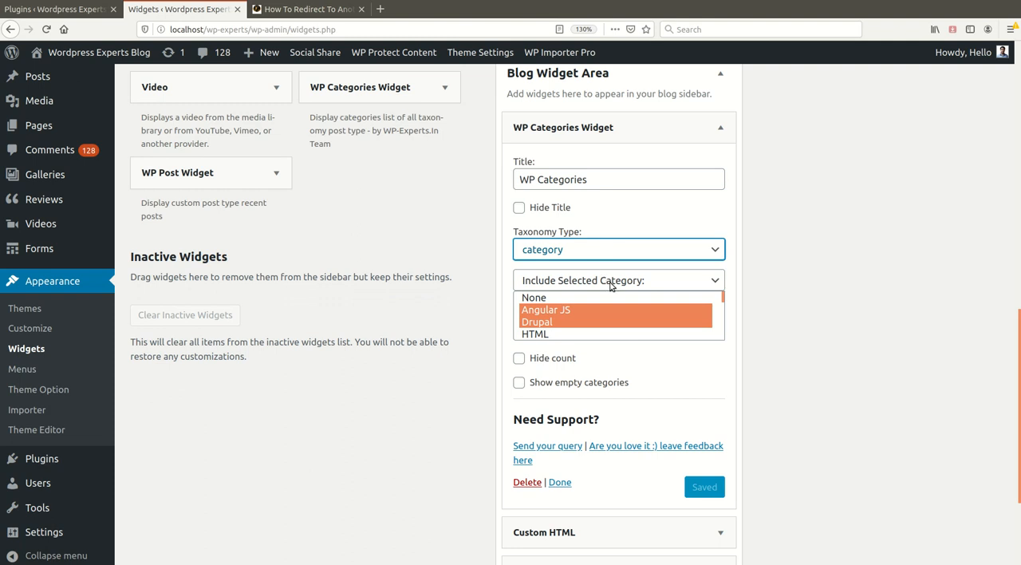
Set the widget's Taxonomy Type to customer_reviews_term, save it, and reload the post to check its sidebar
{"action": "key", "text": "Down"}
{"action": "left_click", "coordinate": [708, 486]}
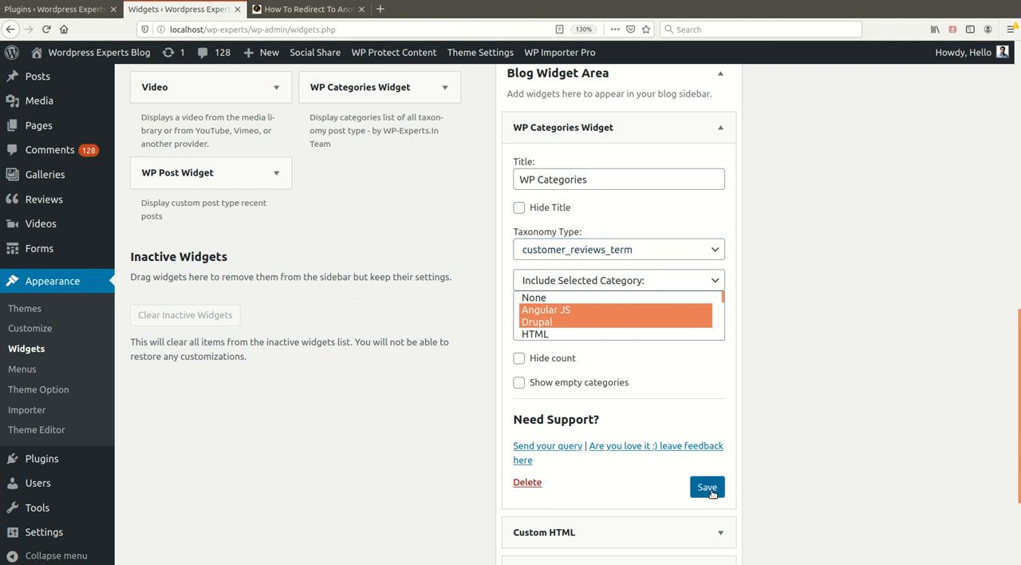
{"action": "scroll", "coordinate": [627, 329], "scroll_direction": "down", "scroll_amount": 1}
{"action": "scroll", "coordinate": [622, 323], "scroll_direction": "down", "scroll_amount": 1}
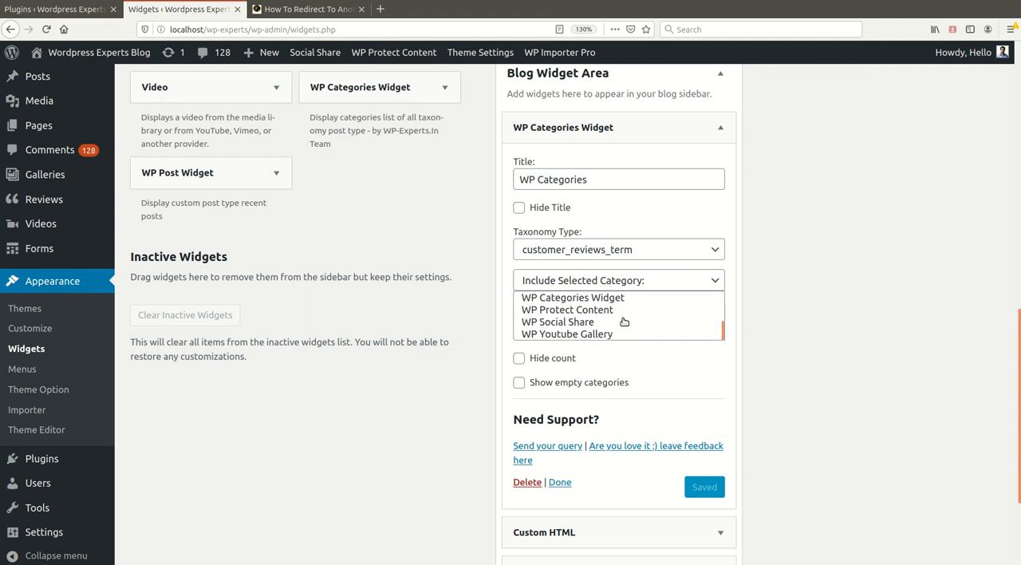
{"action": "scroll", "coordinate": [619, 336], "scroll_direction": "up", "scroll_amount": 2}
{"action": "left_click", "coordinate": [309, 9]}
{"action": "key", "text": "F5"}
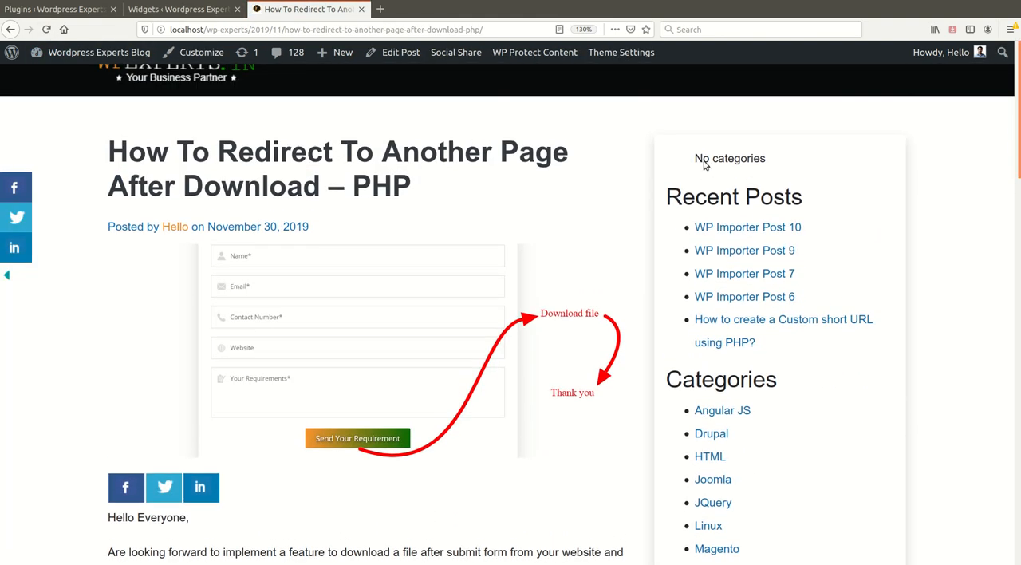
Set the widget's category display option to Show All Category, save it, and check the sidebar on the reloaded post
{"action": "left_click", "coordinate": [190, 10]}
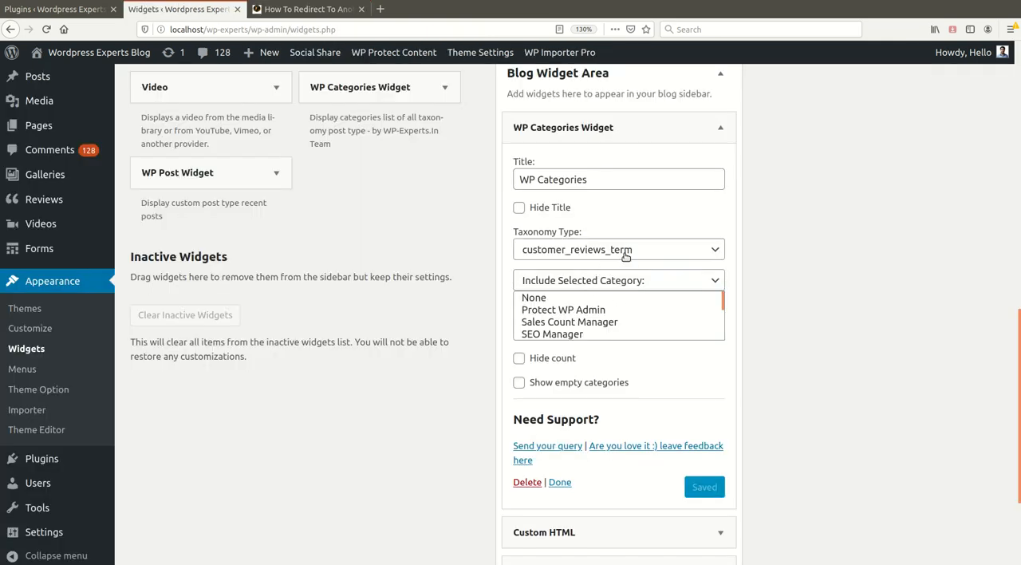
{"action": "left_click", "coordinate": [608, 283]}
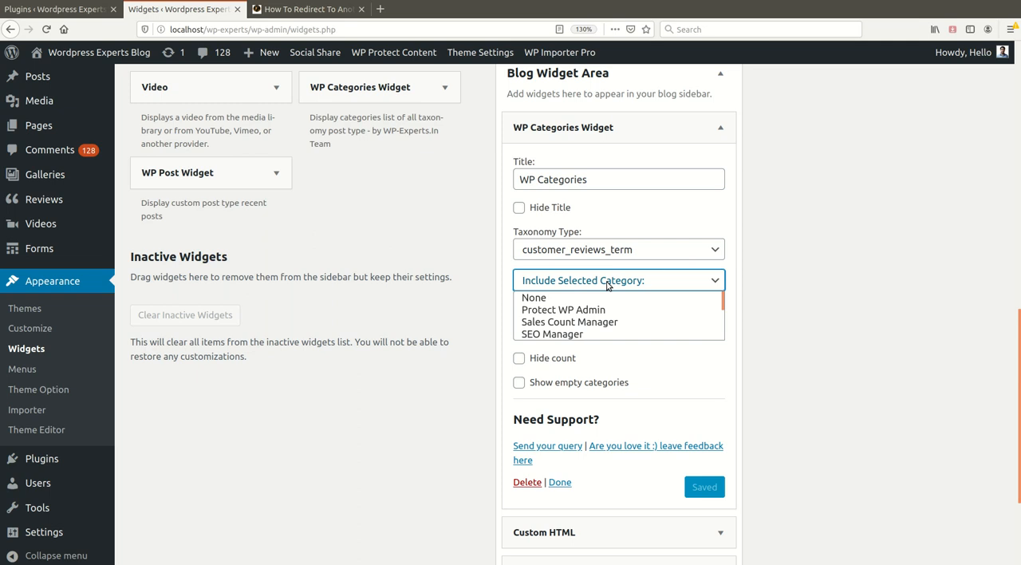
{"action": "left_click", "coordinate": [587, 304]}
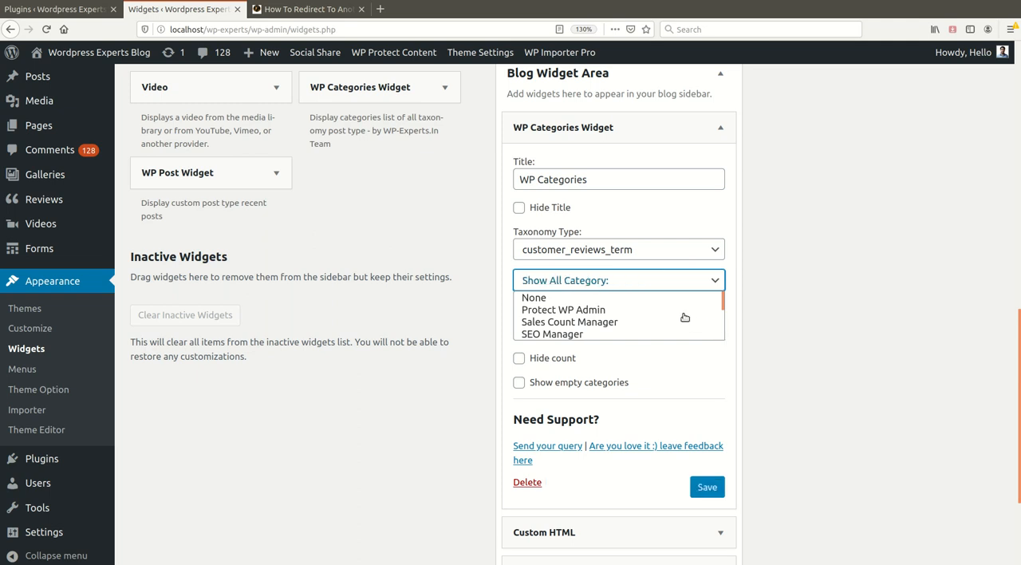
{"action": "left_click", "coordinate": [704, 489]}
{"action": "left_click", "coordinate": [303, 9]}
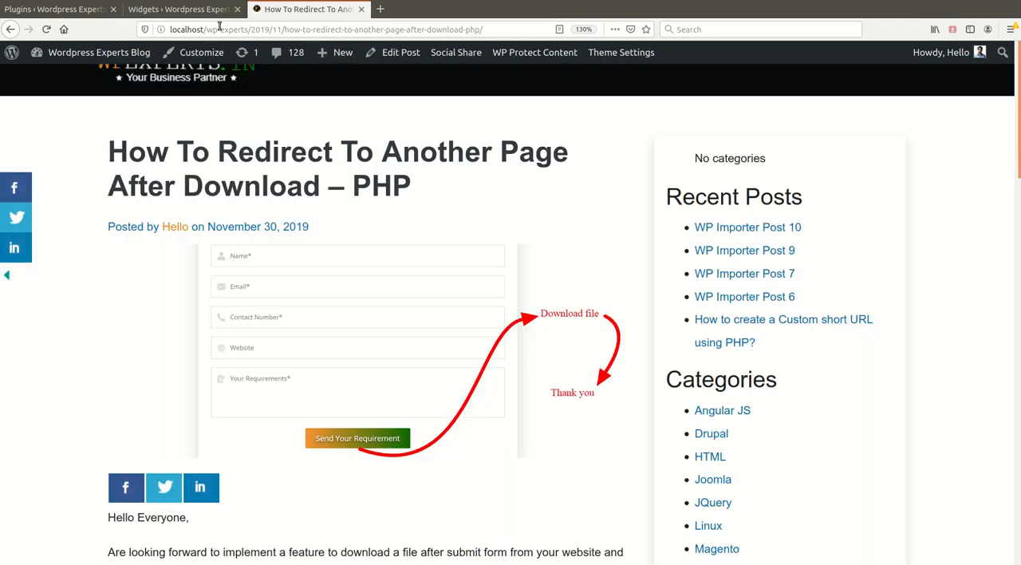
{"action": "left_click", "coordinate": [46, 29]}
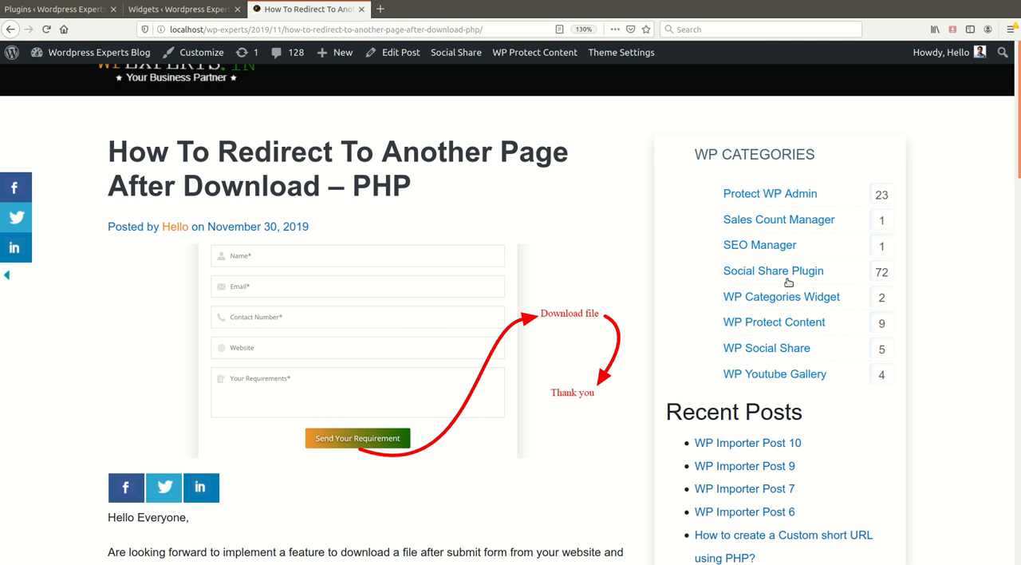
{"action": "left_click", "coordinate": [171, 9]}
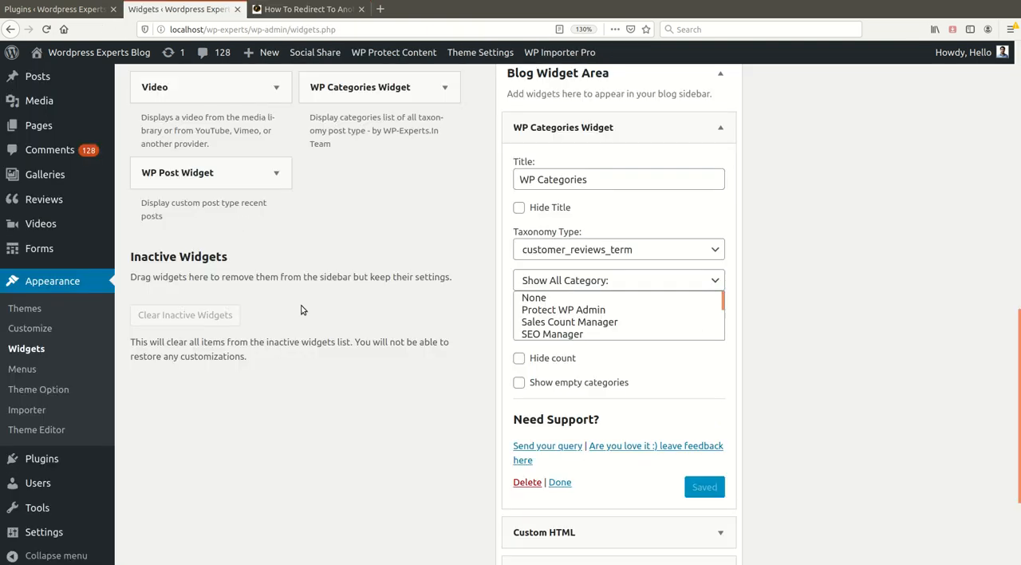
{"action": "scroll", "coordinate": [451, 406], "scroll_direction": "up", "scroll_amount": 3}
{"action": "scroll", "coordinate": [426, 416], "scroll_direction": "up", "scroll_amount": 1}
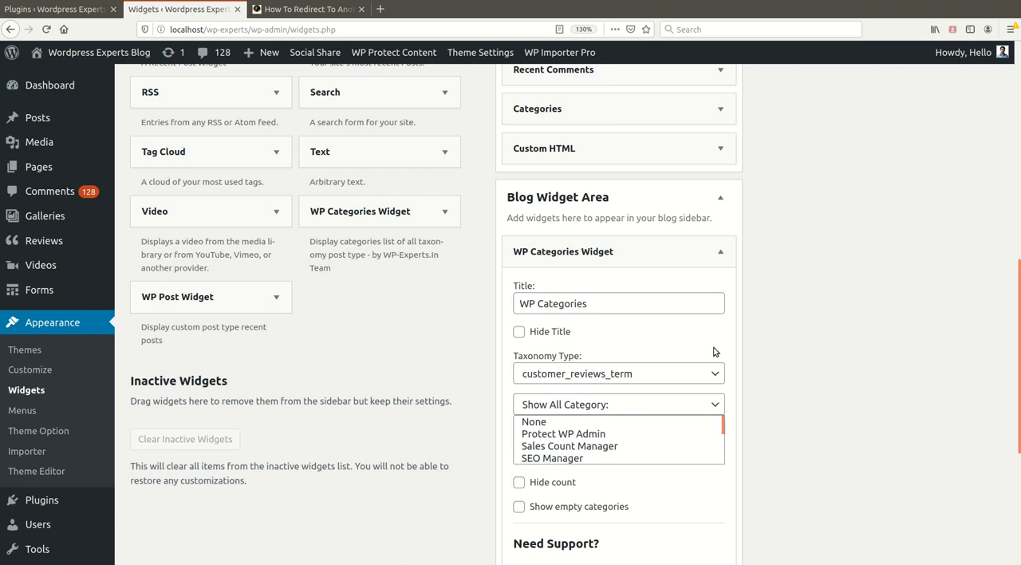
{"action": "scroll", "coordinate": [726, 363], "scroll_direction": "down", "scroll_amount": 1}
{"action": "scroll", "coordinate": [730, 368], "scroll_direction": "down", "scroll_amount": 2}
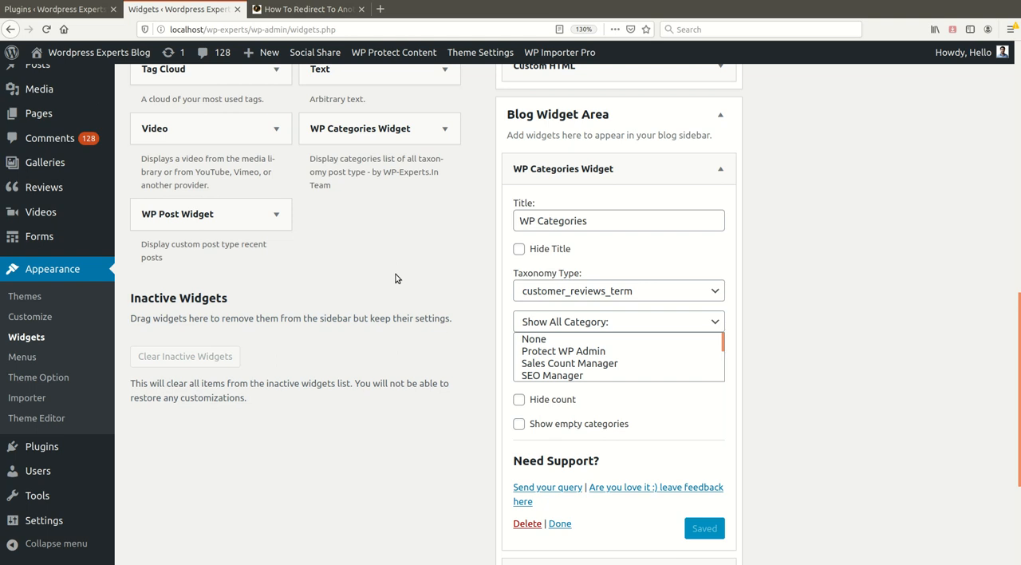
{"action": "scroll", "coordinate": [396, 277], "scroll_direction": "up", "scroll_amount": 2}
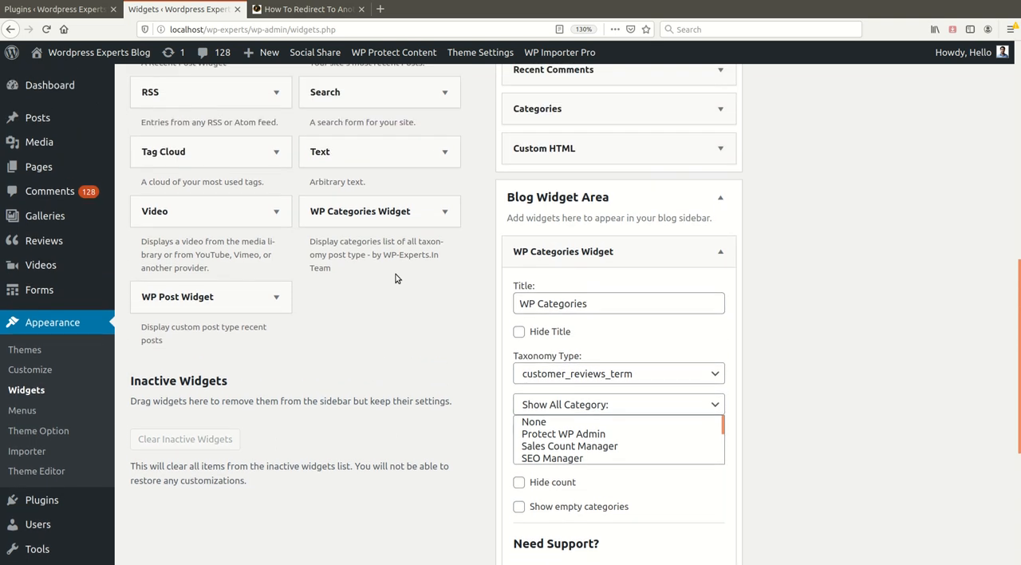
{"action": "scroll", "coordinate": [424, 216], "scroll_direction": "up", "scroll_amount": 7}
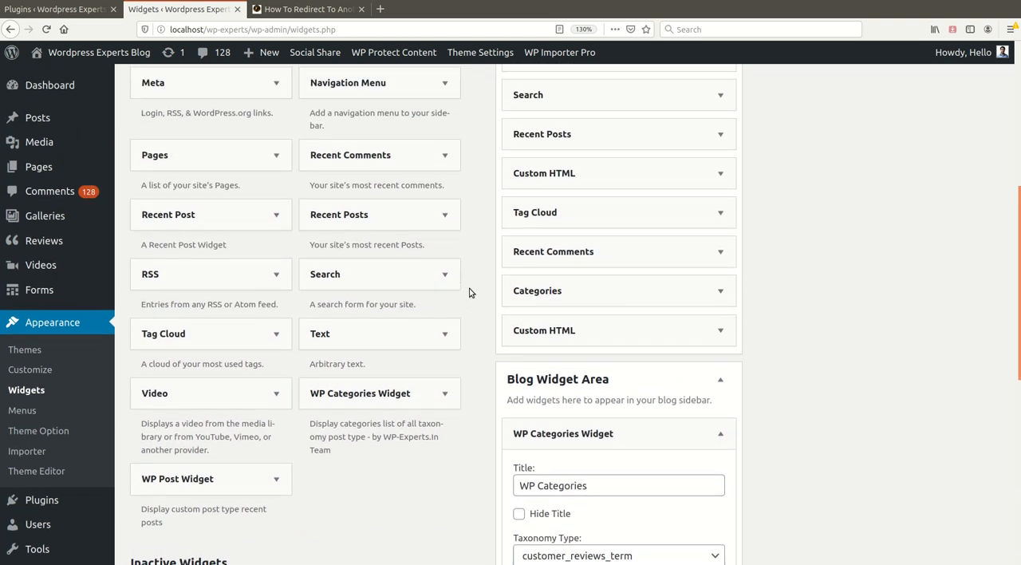
{"action": "scroll", "coordinate": [469, 292], "scroll_direction": "down", "scroll_amount": 9}
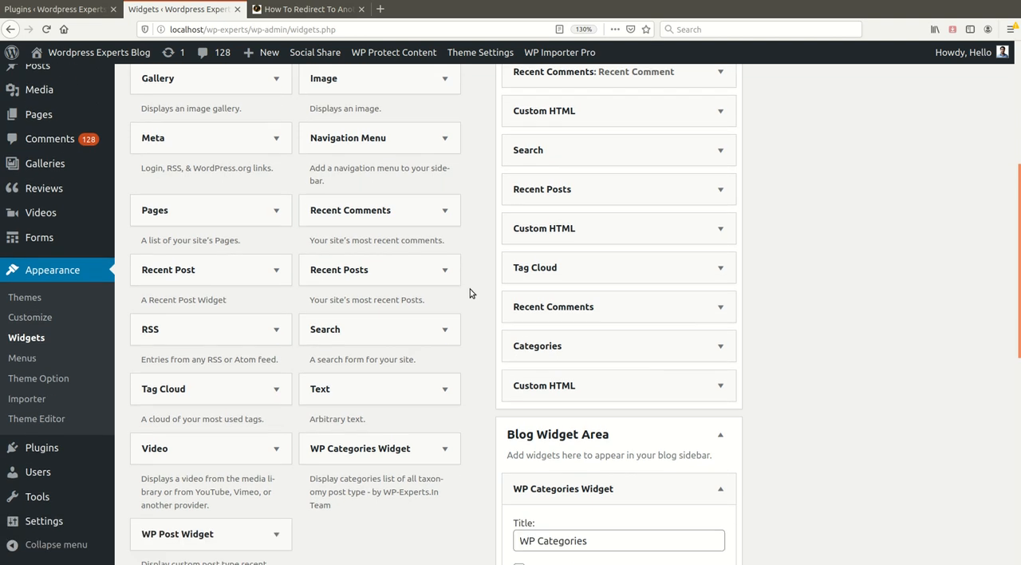